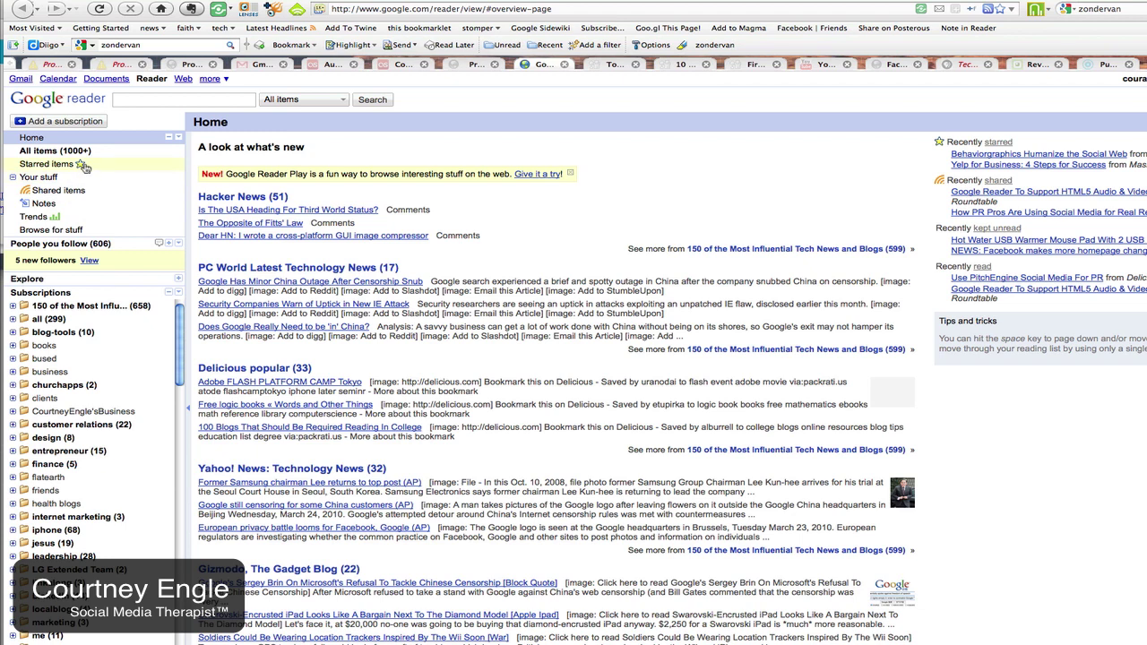
Step: Review the starred items, the shared items list and the notes in turn
{"action": "left_click", "coordinate": [84, 167]}
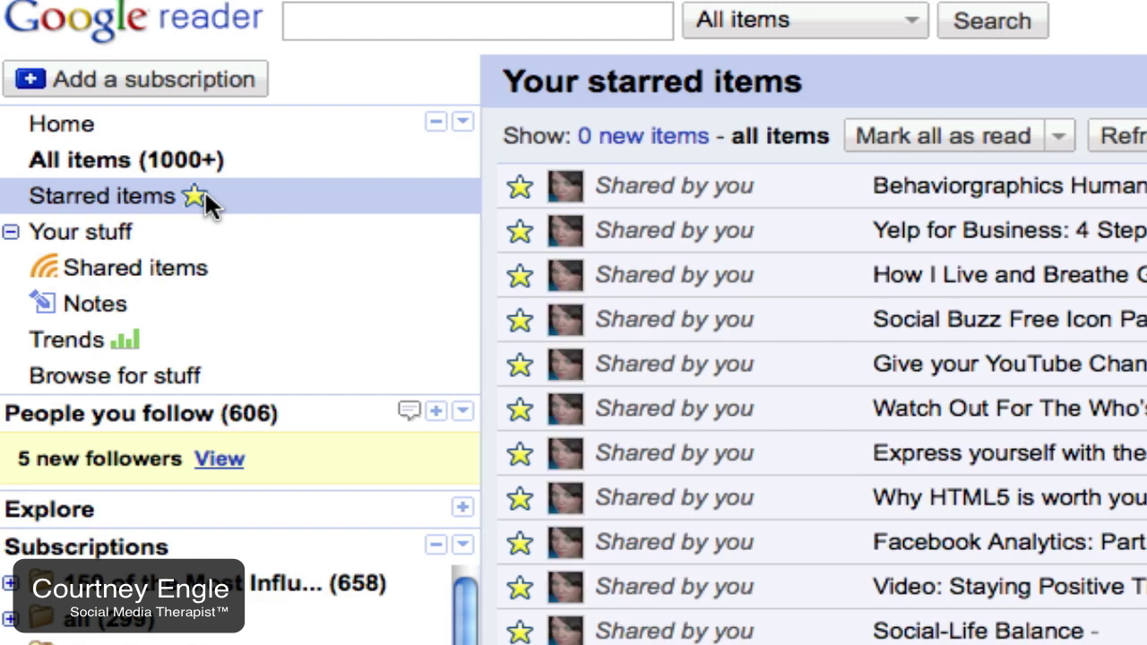
{"action": "left_click", "coordinate": [160, 262]}
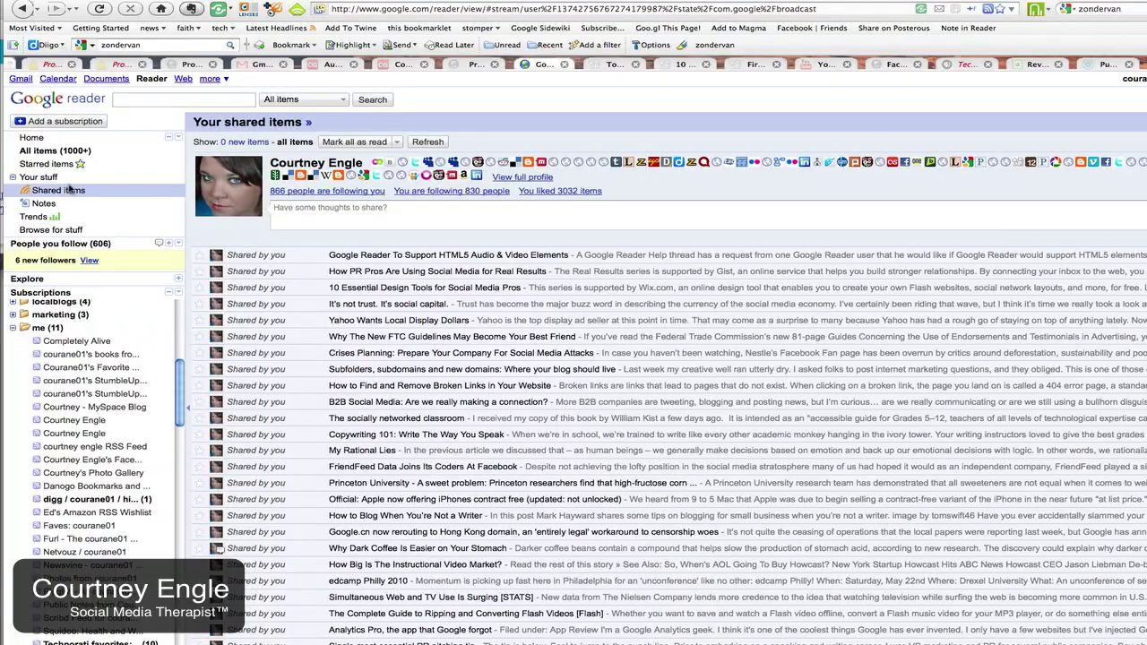
{"action": "scroll", "coordinate": [387, 320], "scroll_direction": "down", "scroll_amount": 6}
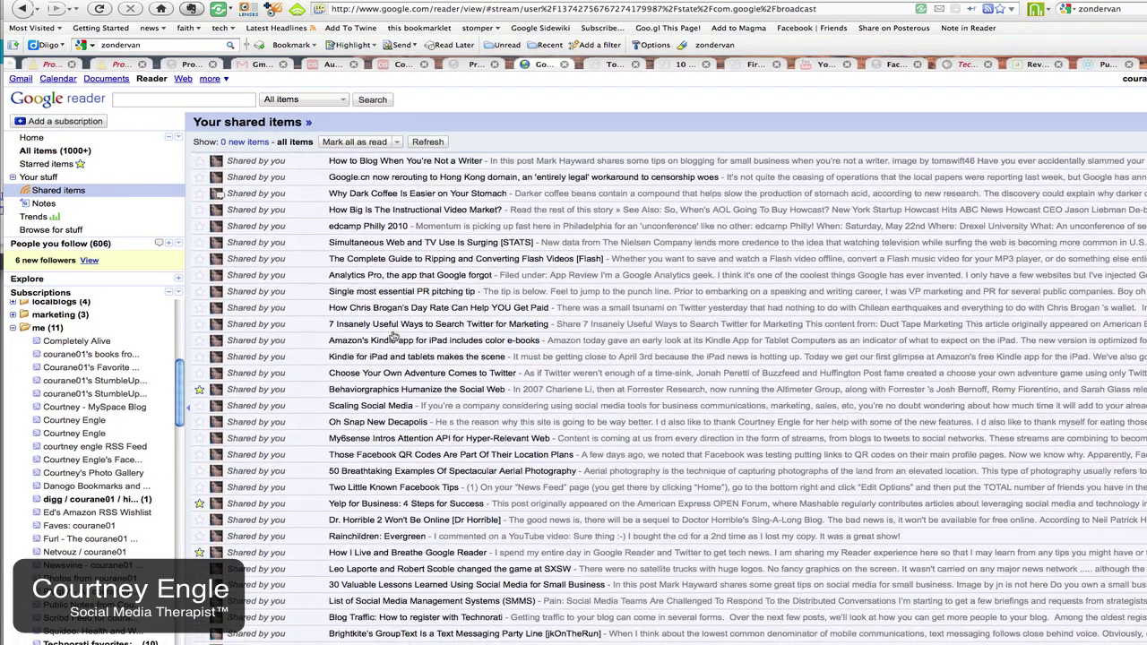
{"action": "scroll", "coordinate": [390, 331], "scroll_direction": "up", "scroll_amount": 6}
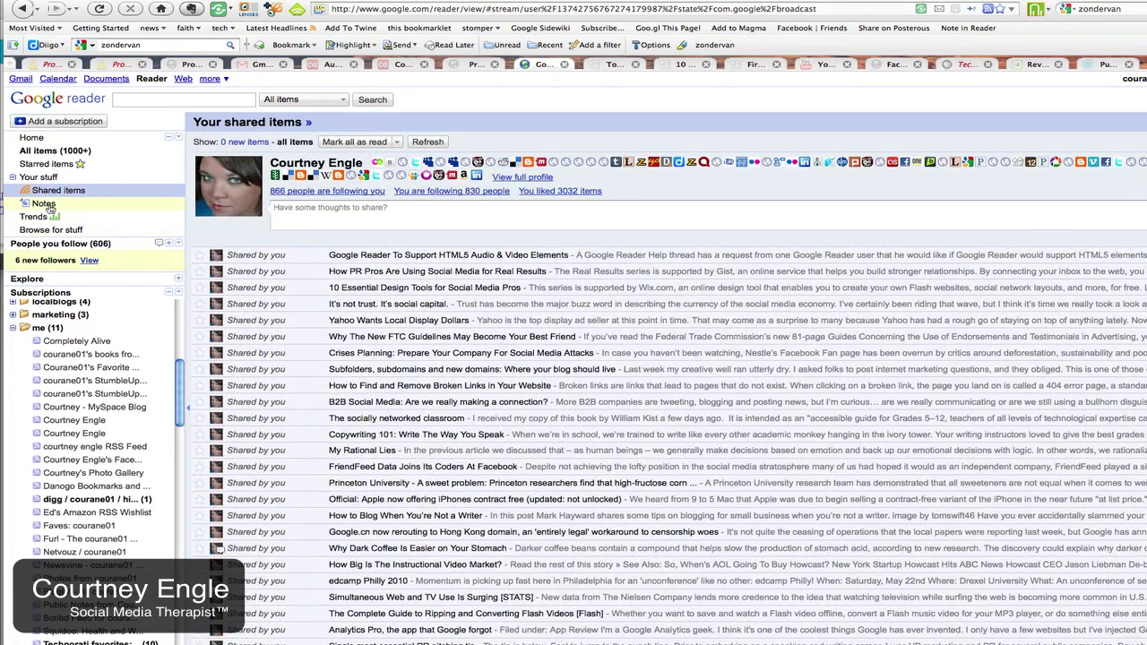
{"action": "left_click", "coordinate": [43, 205]}
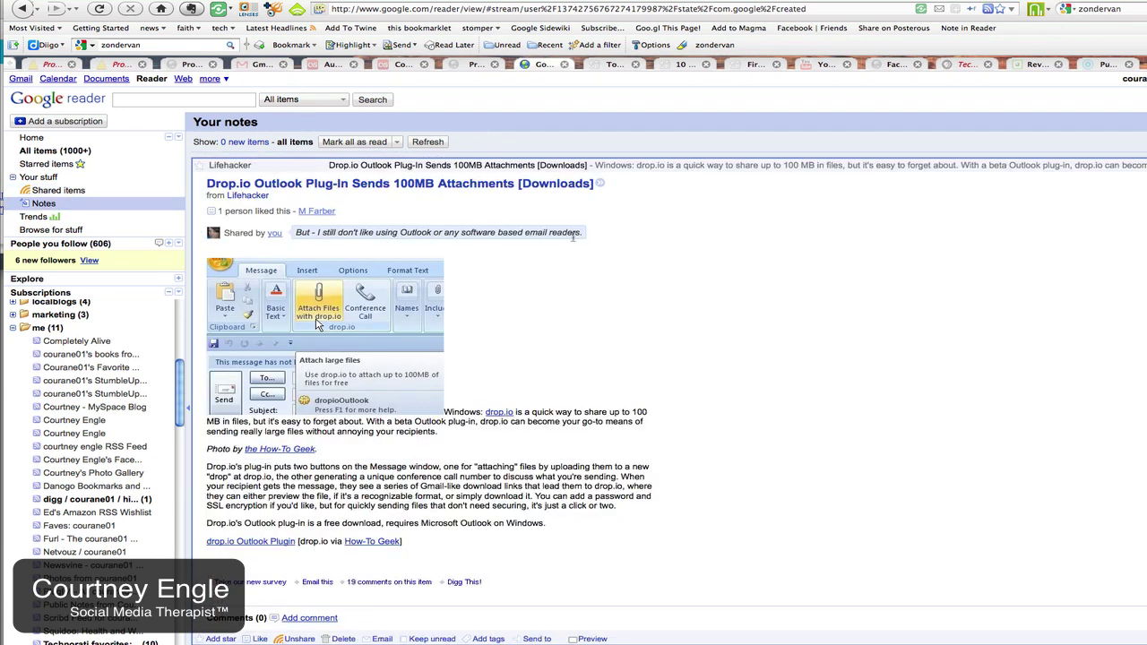
Step: View the reading trends charts by time of day and by day of the week
{"action": "left_click", "coordinate": [33, 219]}
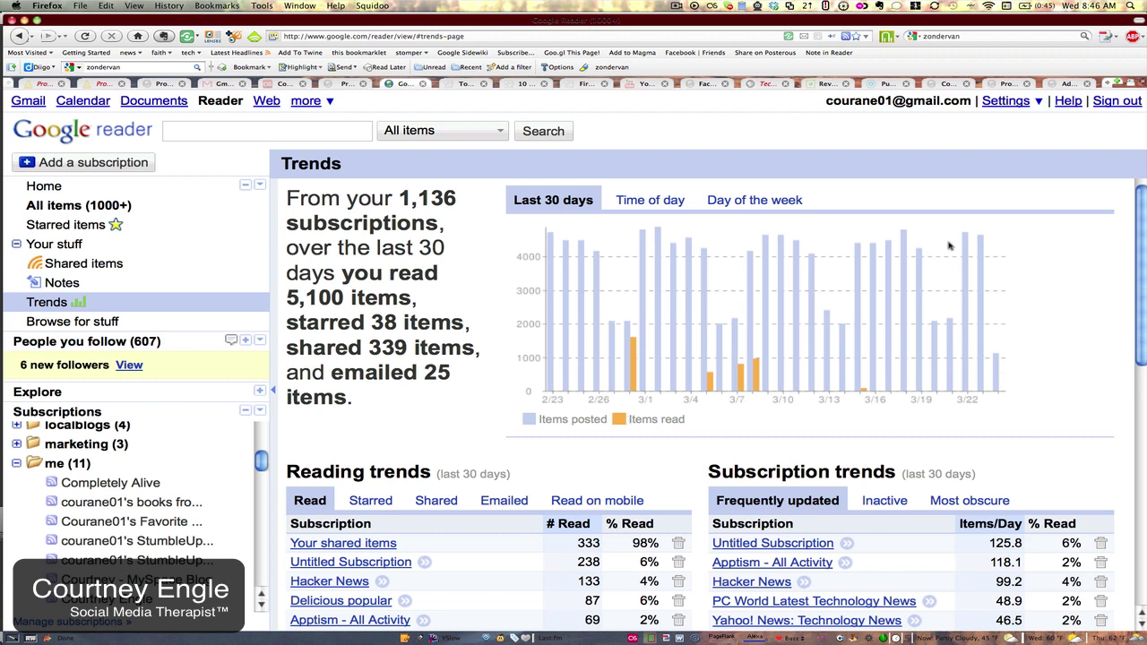
{"action": "left_click", "coordinate": [670, 201]}
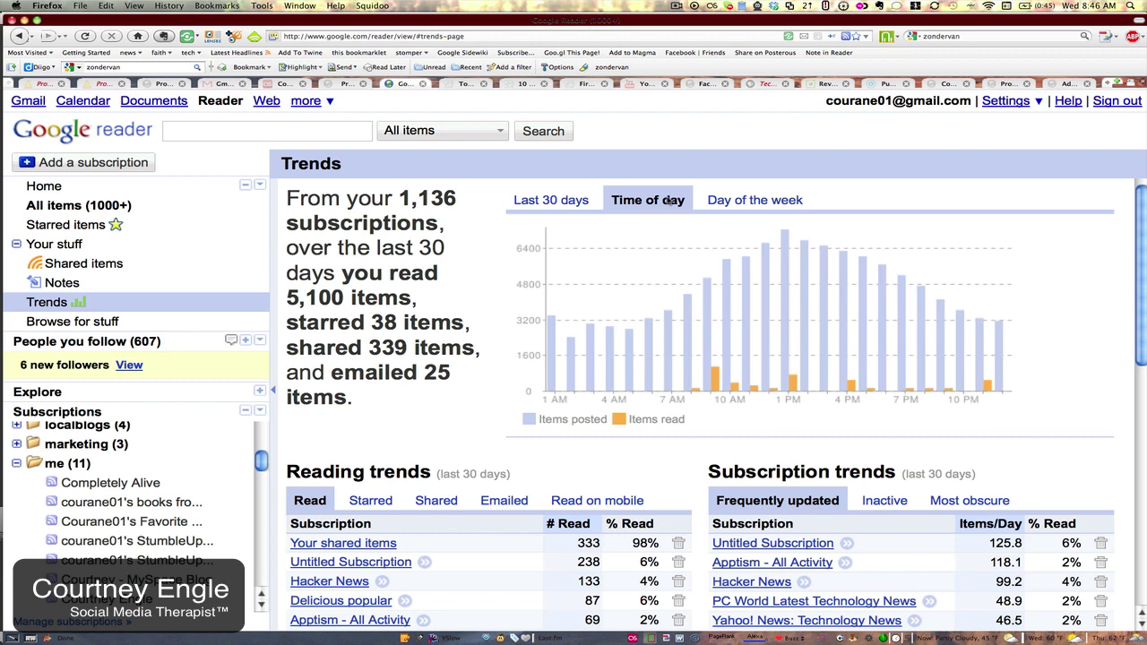
{"action": "left_click", "coordinate": [768, 202]}
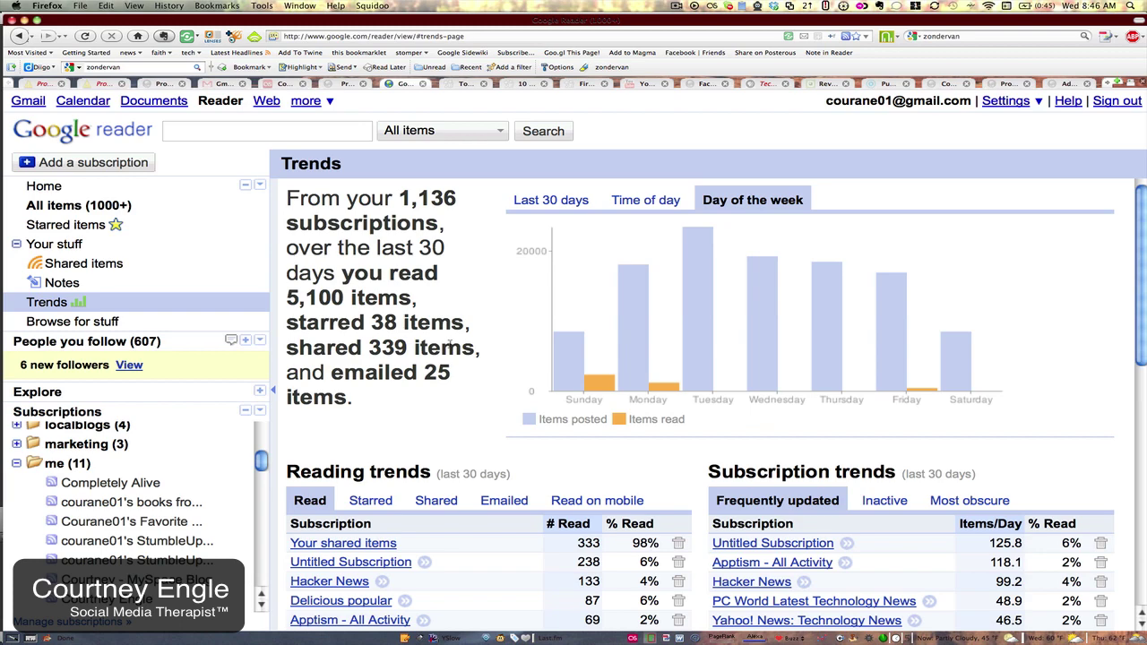
Step: Review the reading trends tables for starred, shared, emailed and read-on-mobile items
{"action": "scroll", "coordinate": [451, 345], "scroll_direction": "down", "scroll_amount": 5}
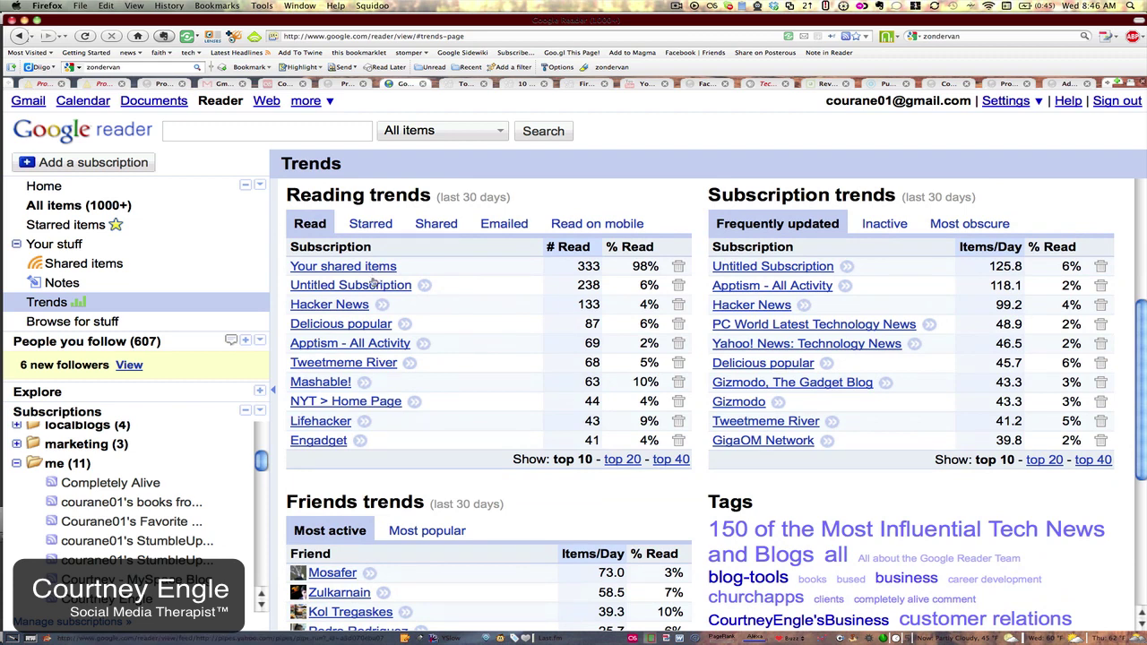
{"action": "scroll", "coordinate": [372, 284], "scroll_direction": "down", "scroll_amount": 1}
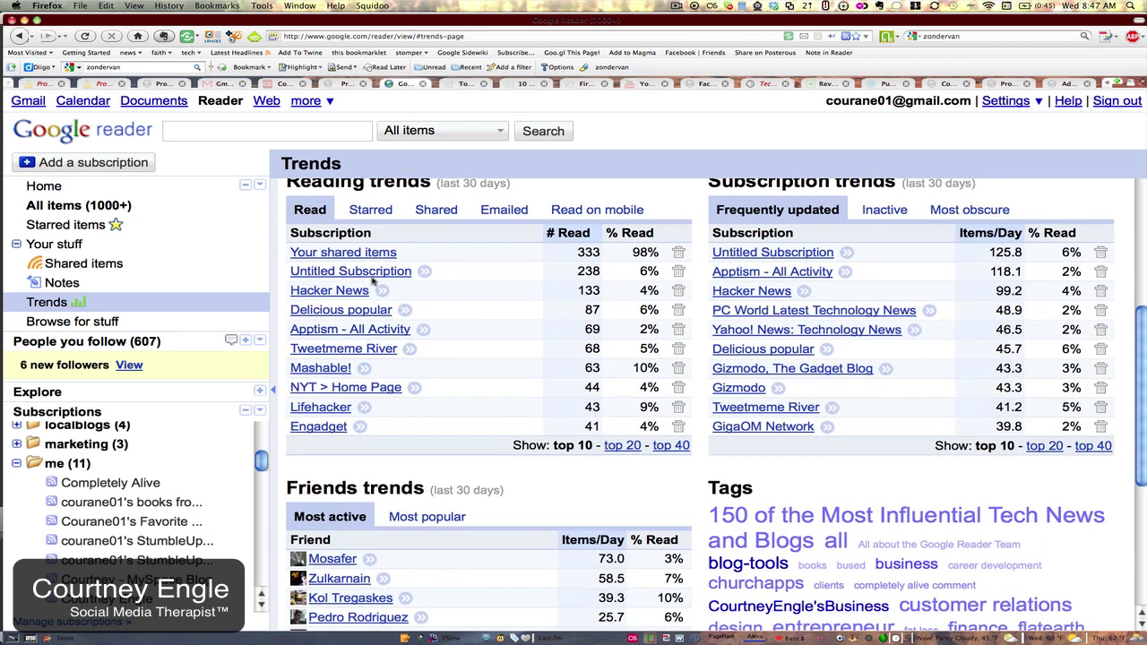
{"action": "left_click", "coordinate": [369, 208]}
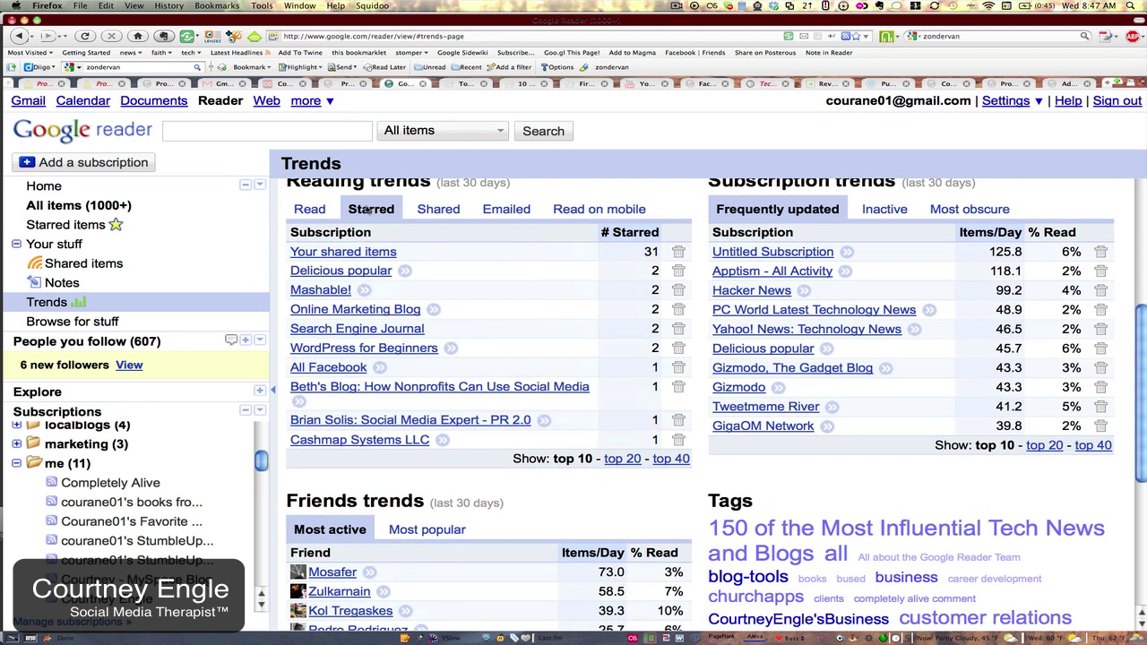
{"action": "left_click", "coordinate": [438, 209]}
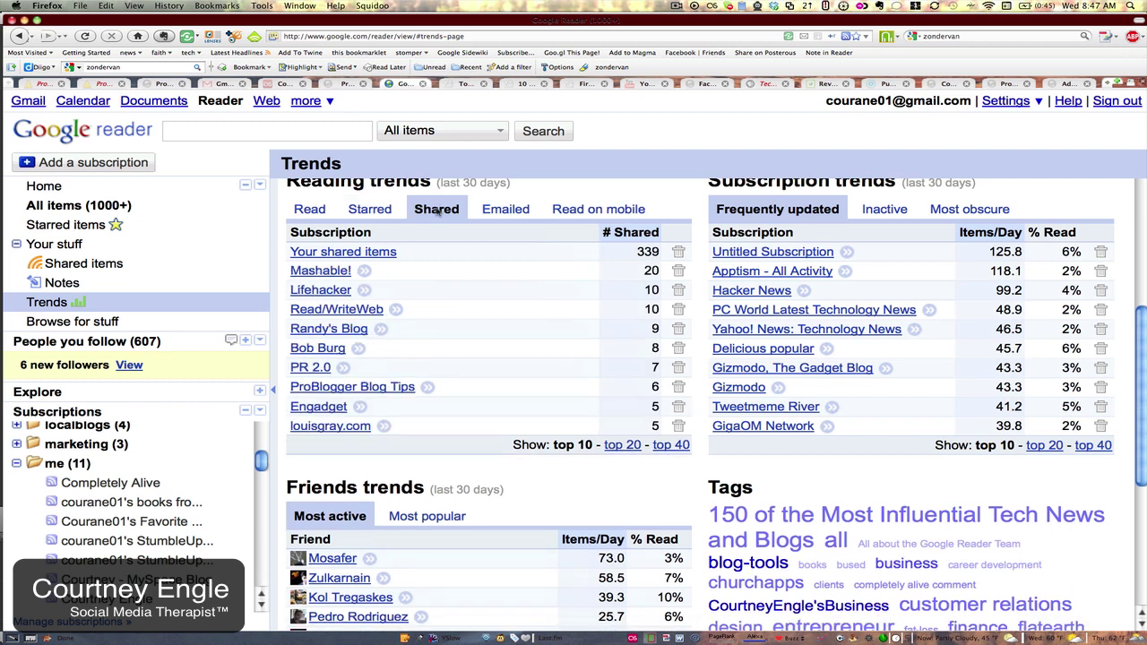
{"action": "left_click", "coordinate": [507, 208]}
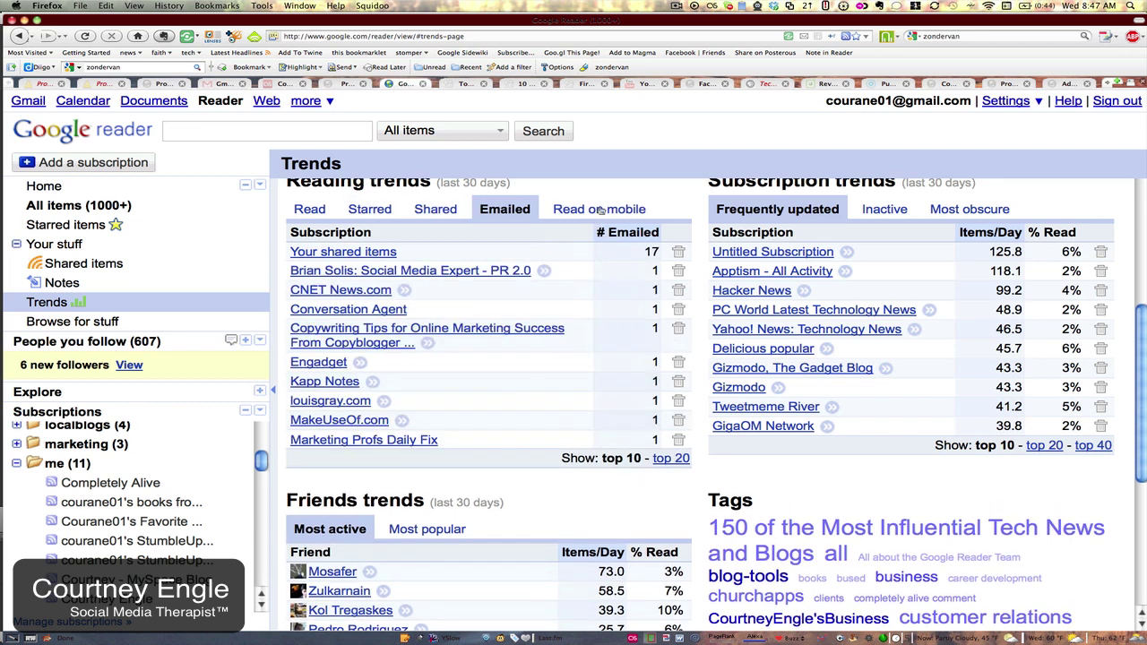
{"action": "left_click", "coordinate": [594, 210]}
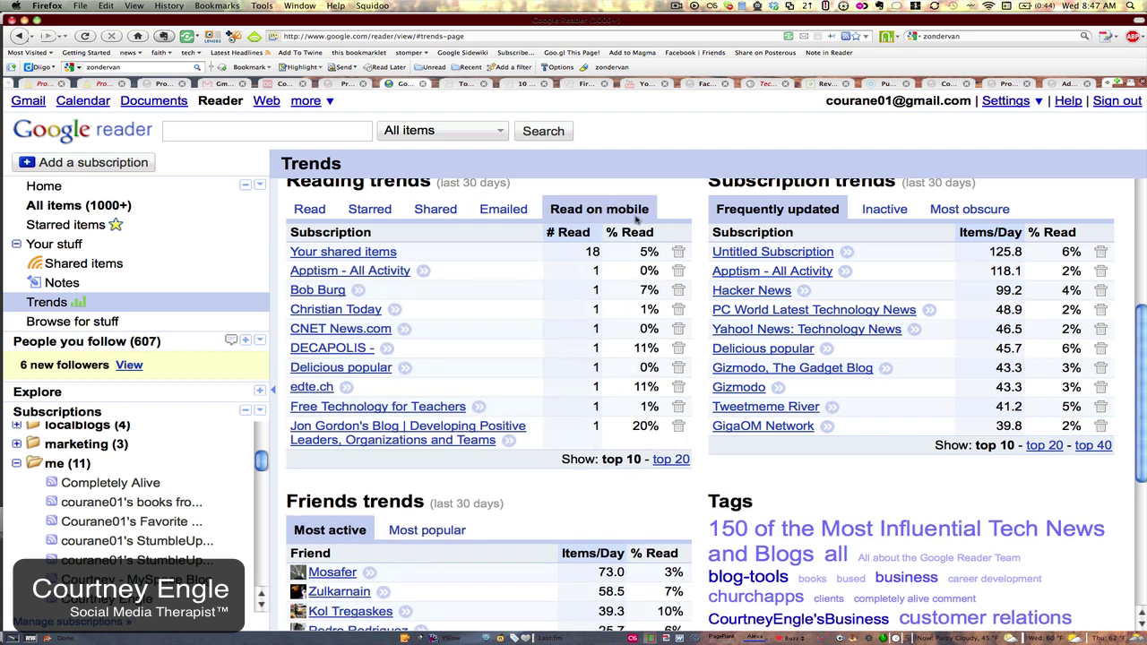
Step: Review the inactive and the most obscure feeds in the subscription trends
{"action": "scroll", "coordinate": [640, 220], "scroll_direction": "up", "scroll_amount": 1}
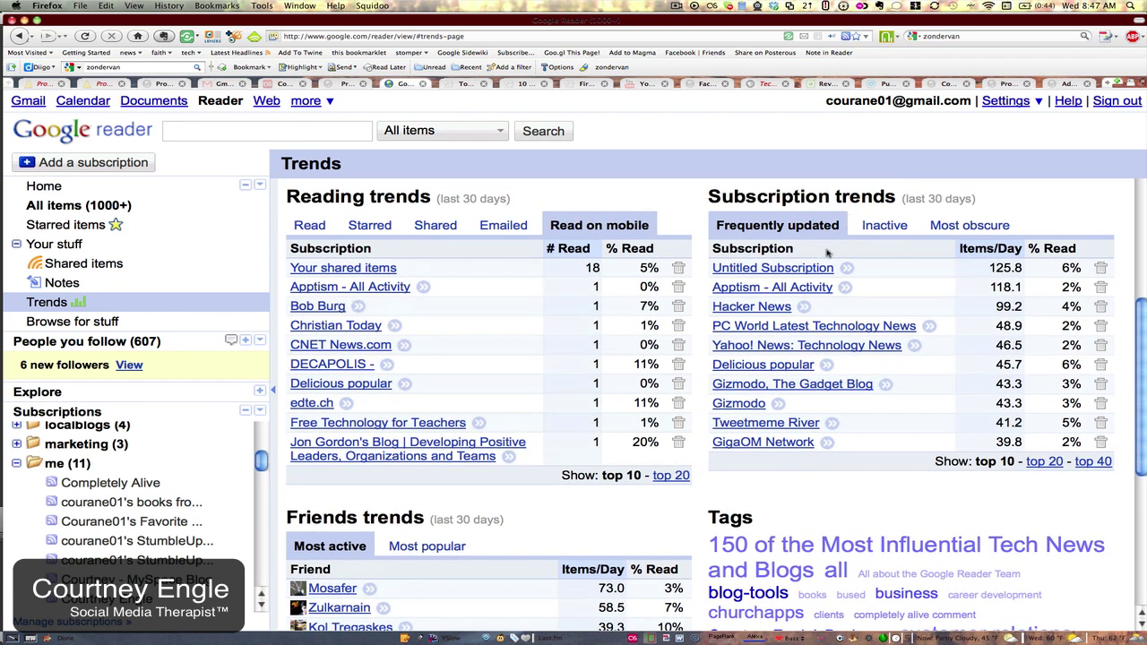
{"action": "scroll", "coordinate": [813, 288], "scroll_direction": "down", "scroll_amount": 1}
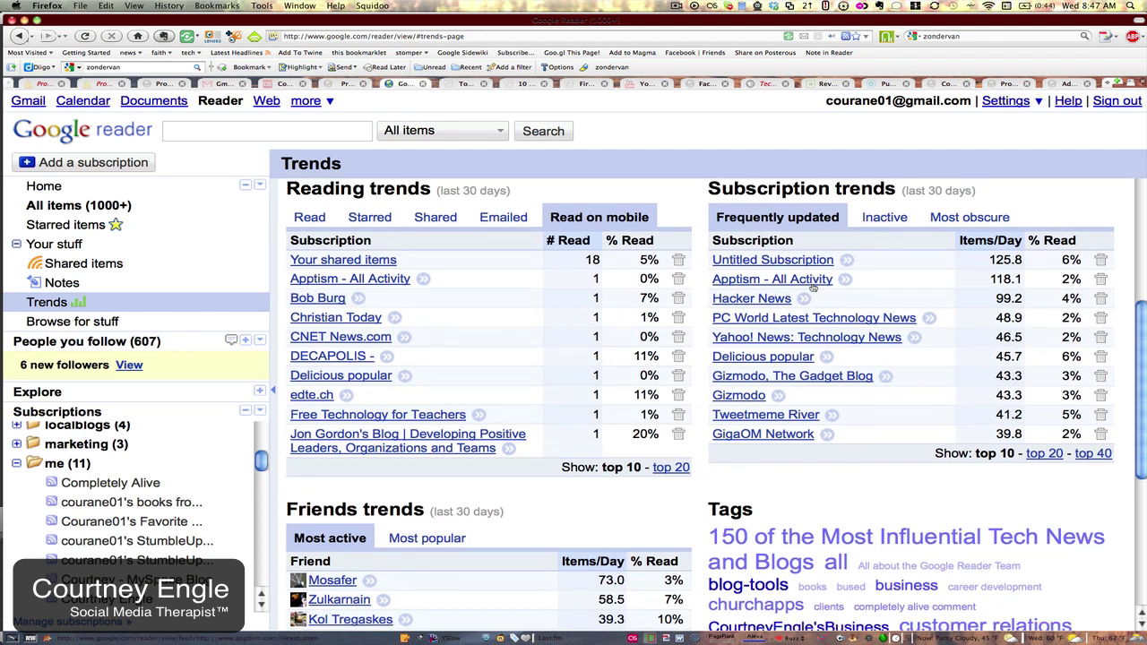
{"action": "left_click", "coordinate": [892, 217]}
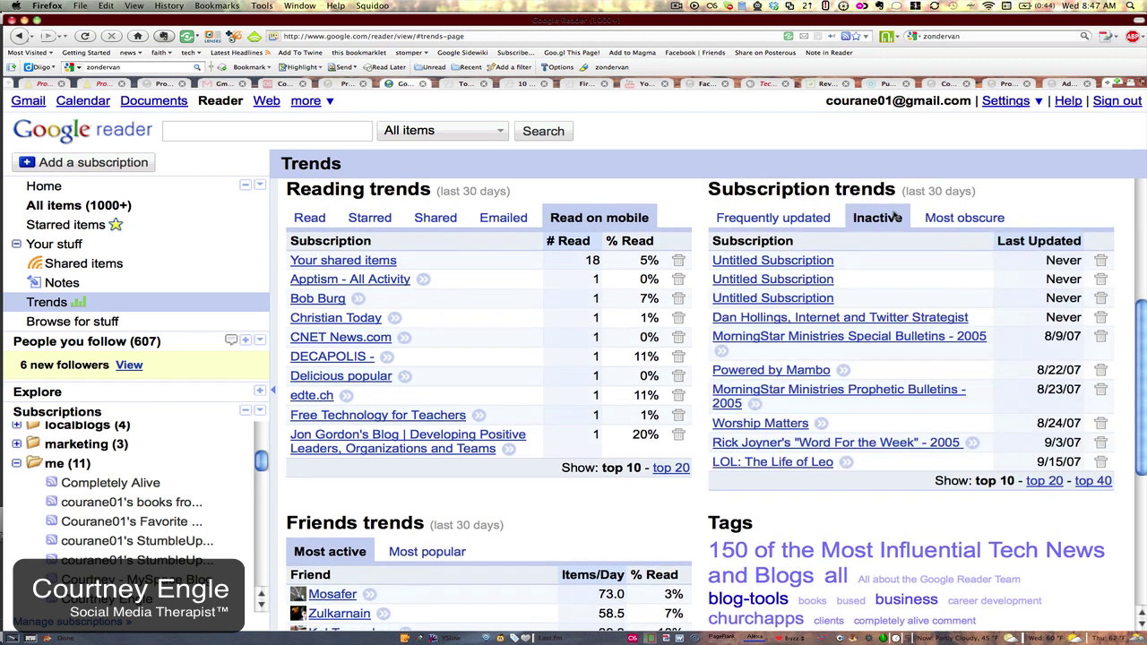
{"action": "left_click", "coordinate": [947, 218]}
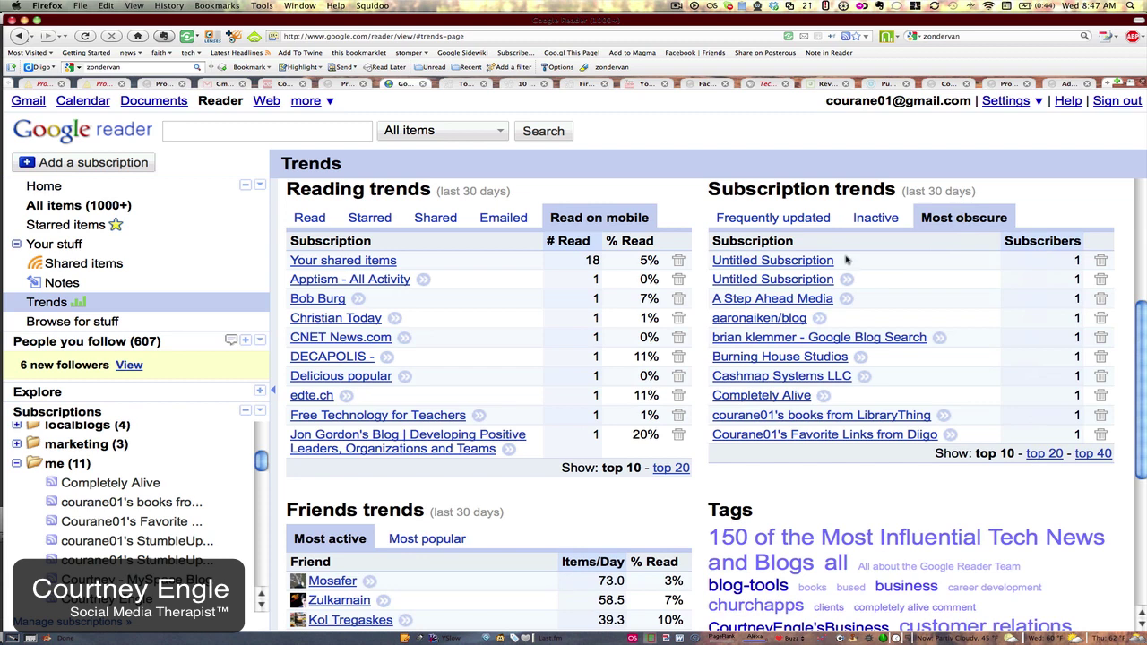
Step: View the most popular friends in the friends trends and look over the tag cloud
{"action": "scroll", "coordinate": [721, 311], "scroll_direction": "down", "scroll_amount": 5}
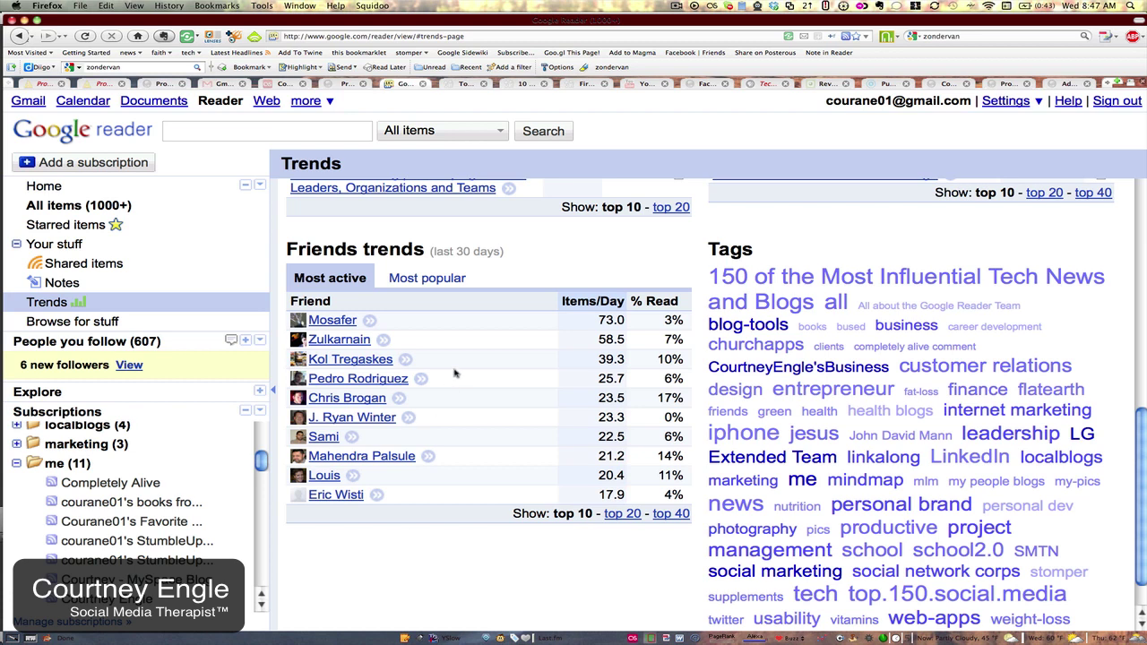
{"action": "left_click", "coordinate": [429, 280]}
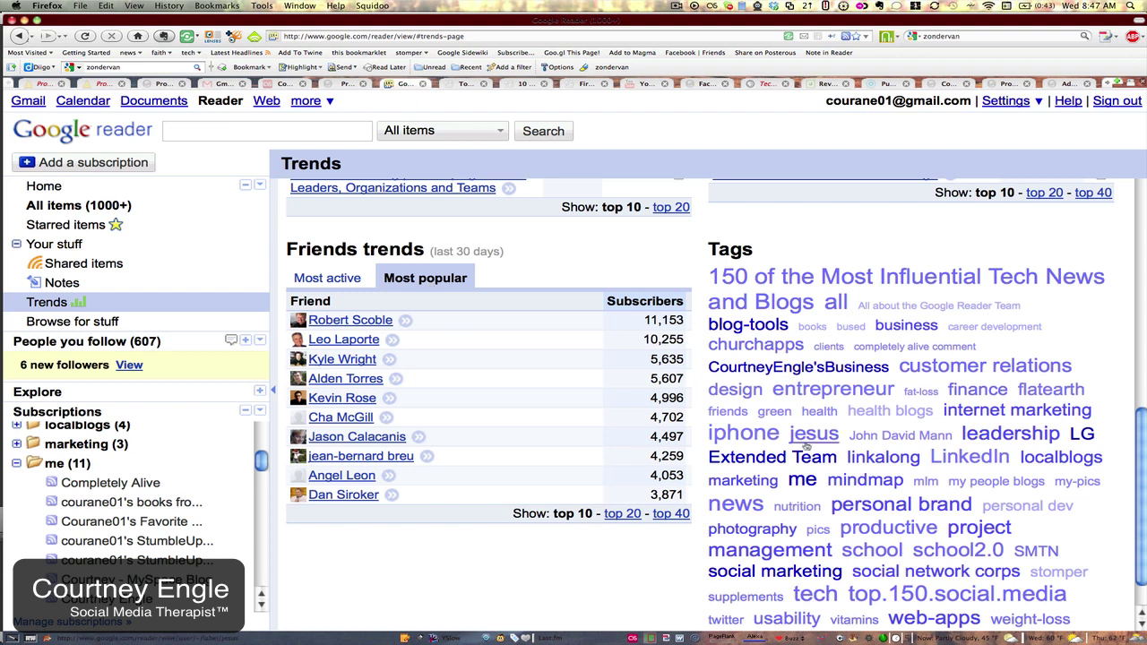
{"action": "scroll", "coordinate": [806, 439], "scroll_direction": "down", "scroll_amount": 1}
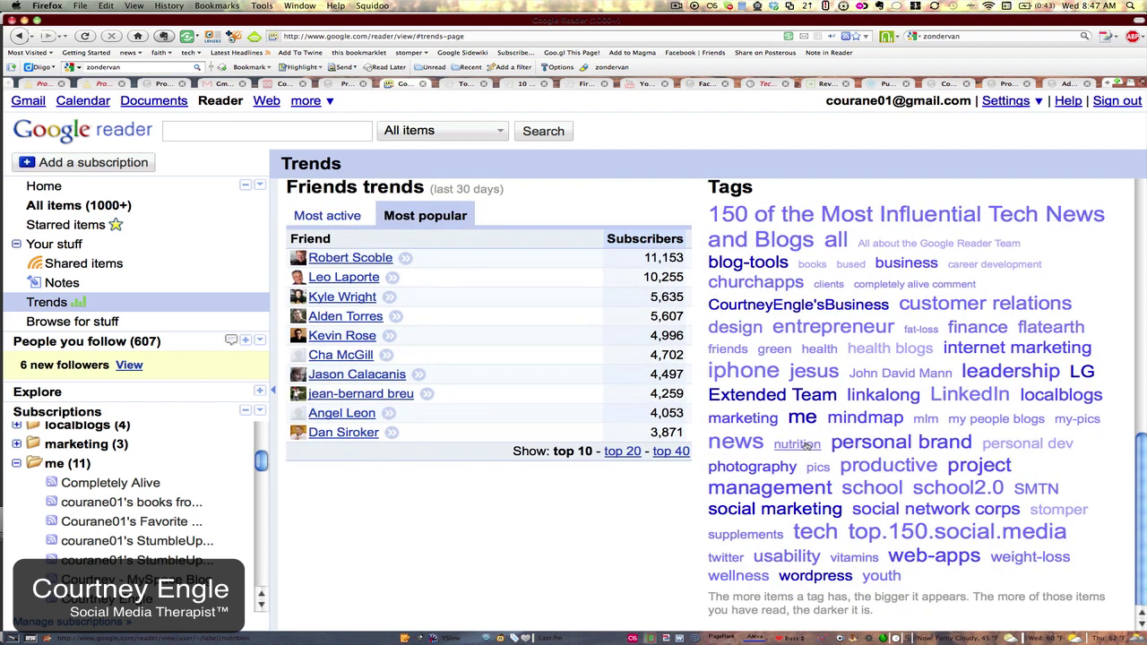
Step: Browse the feed bundles, expand the feed list of the friends' GReaders bundle and subscribe to that bundle
{"action": "left_click", "coordinate": [103, 320]}
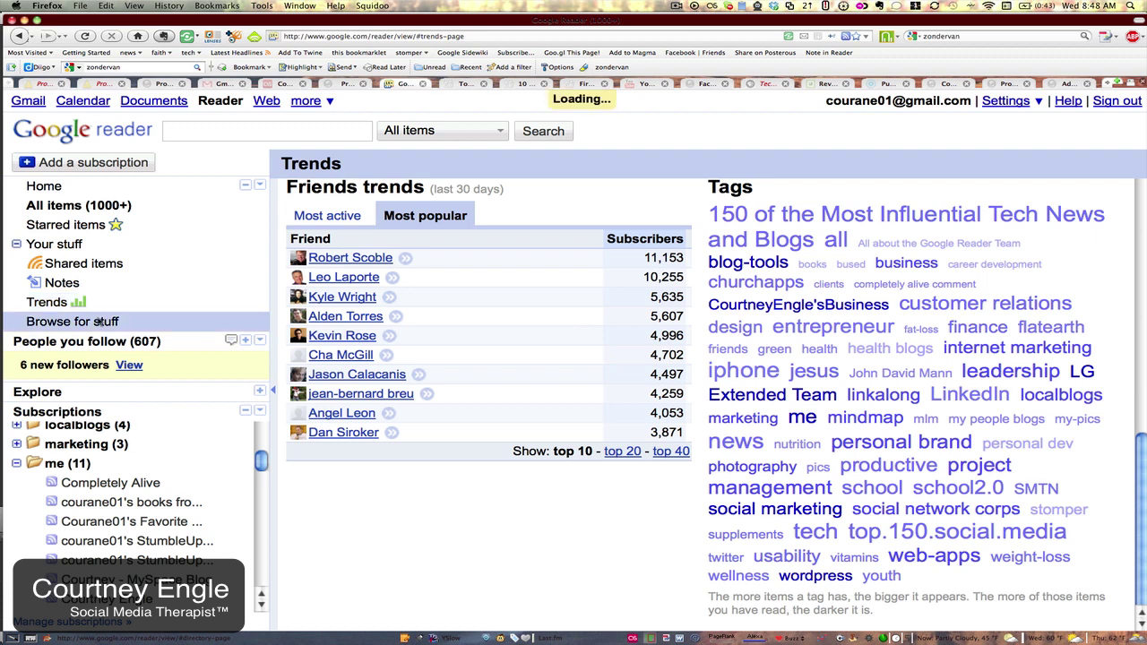
{"action": "scroll", "coordinate": [399, 396], "scroll_direction": "down", "scroll_amount": 1}
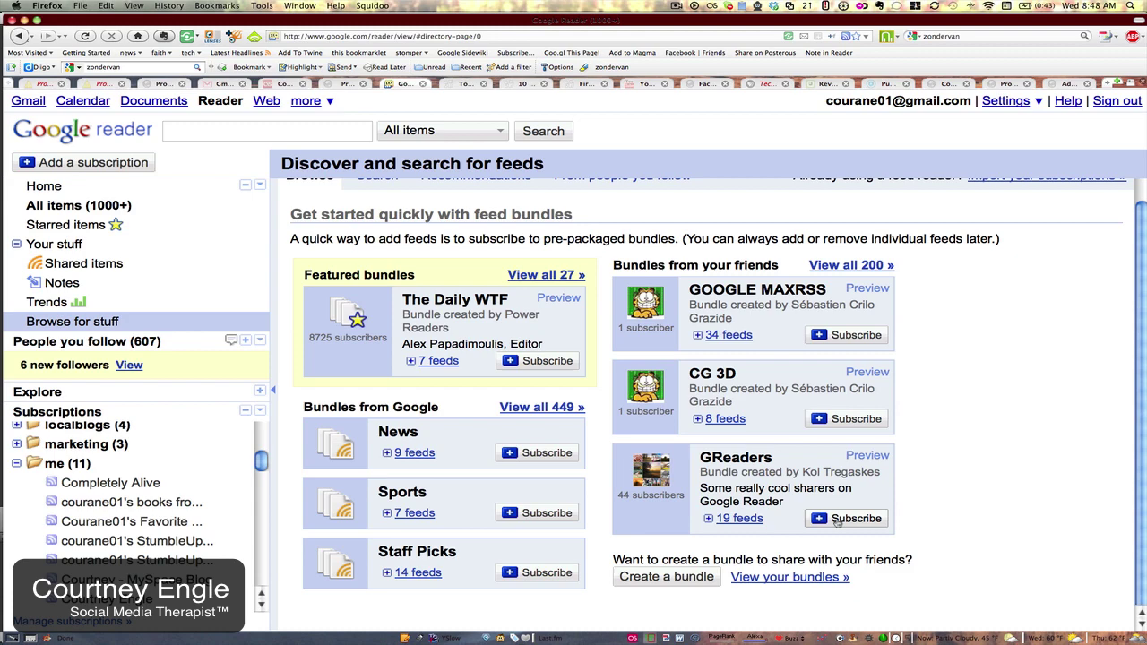
{"action": "left_click", "coordinate": [739, 519]}
{"action": "scroll", "coordinate": [762, 501], "scroll_direction": "down", "scroll_amount": 8}
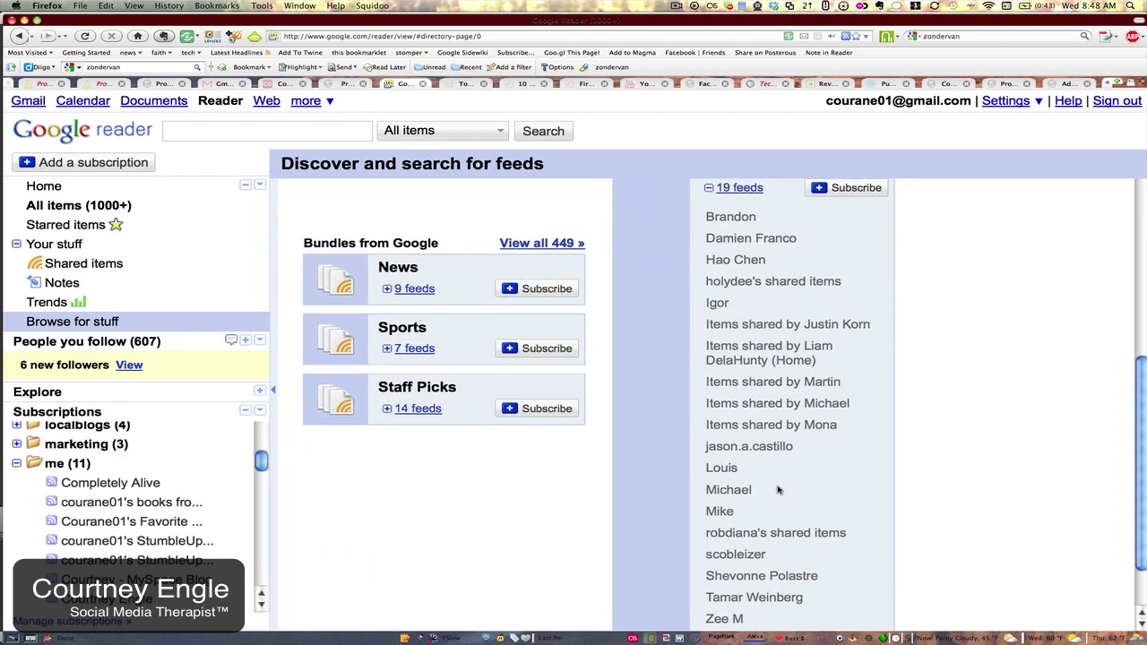
{"action": "scroll", "coordinate": [778, 489], "scroll_direction": "down", "scroll_amount": 2}
{"action": "scroll", "coordinate": [778, 489], "scroll_direction": "up", "scroll_amount": 2}
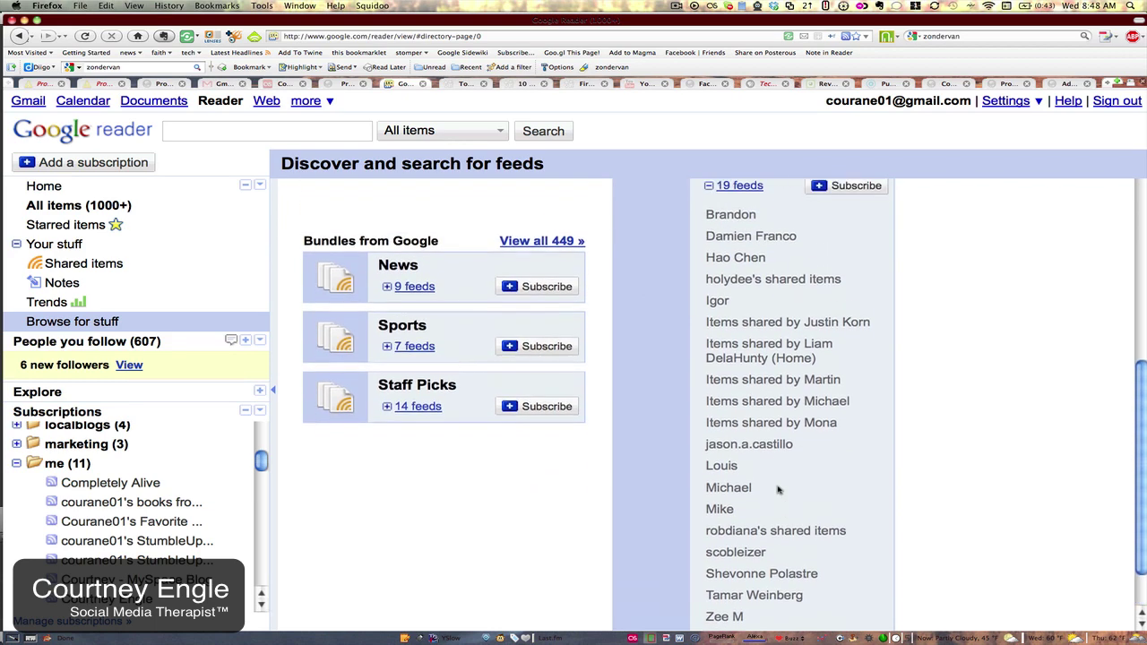
{"action": "scroll", "coordinate": [778, 489], "scroll_direction": "up", "scroll_amount": 1}
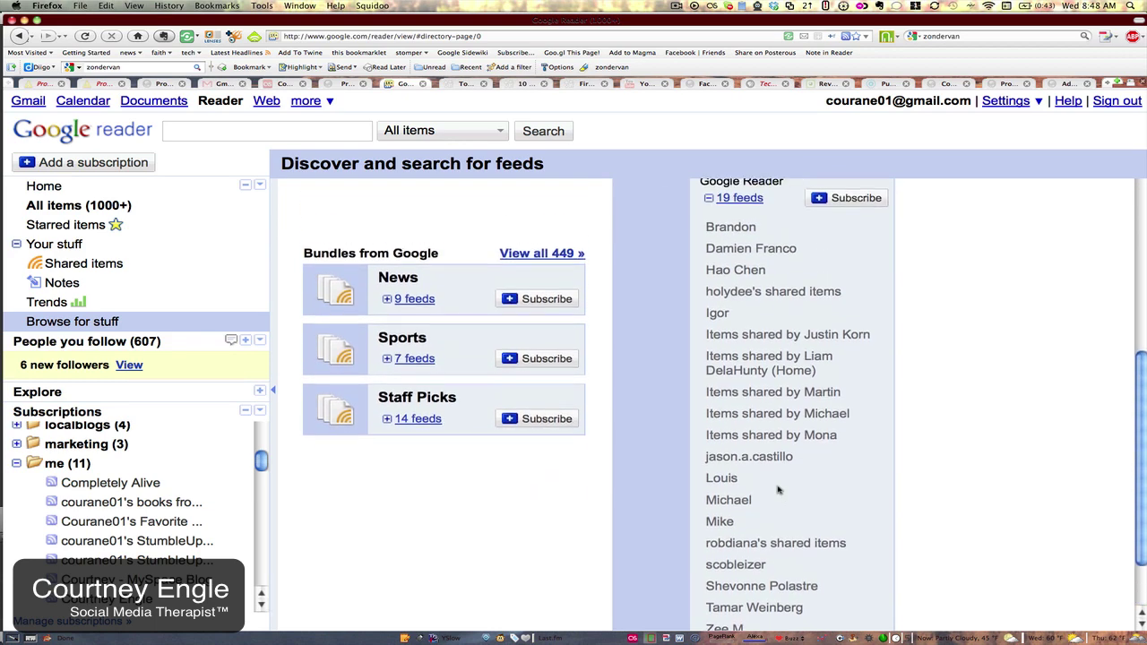
{"action": "scroll", "coordinate": [804, 395], "scroll_direction": "up", "scroll_amount": 2}
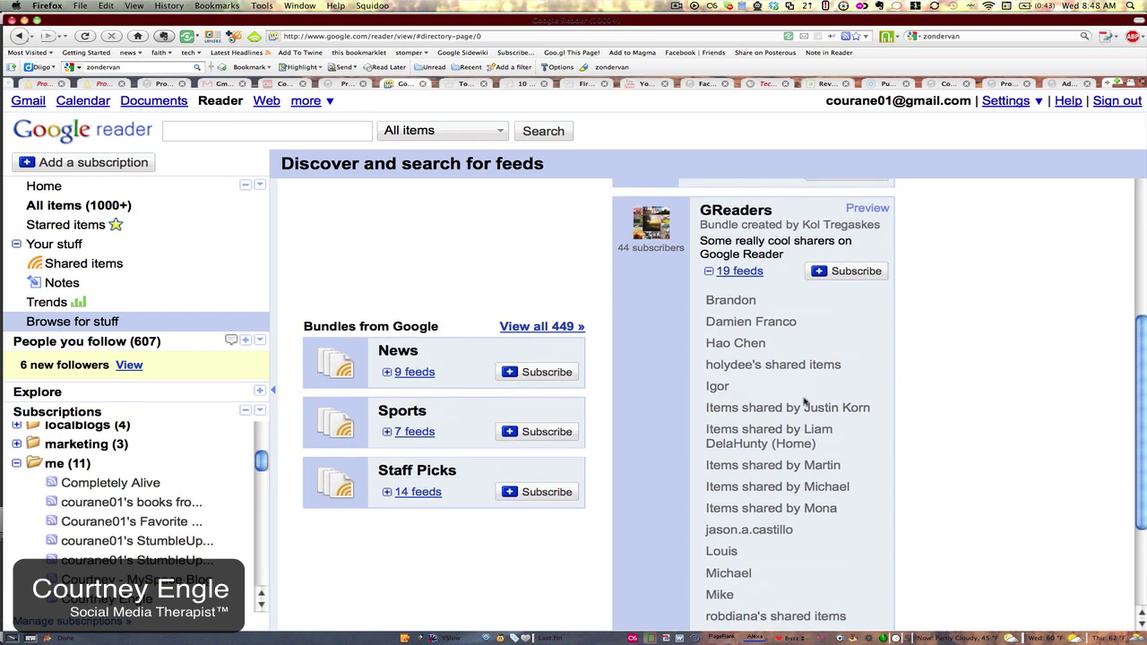
{"action": "left_click", "coordinate": [851, 299]}
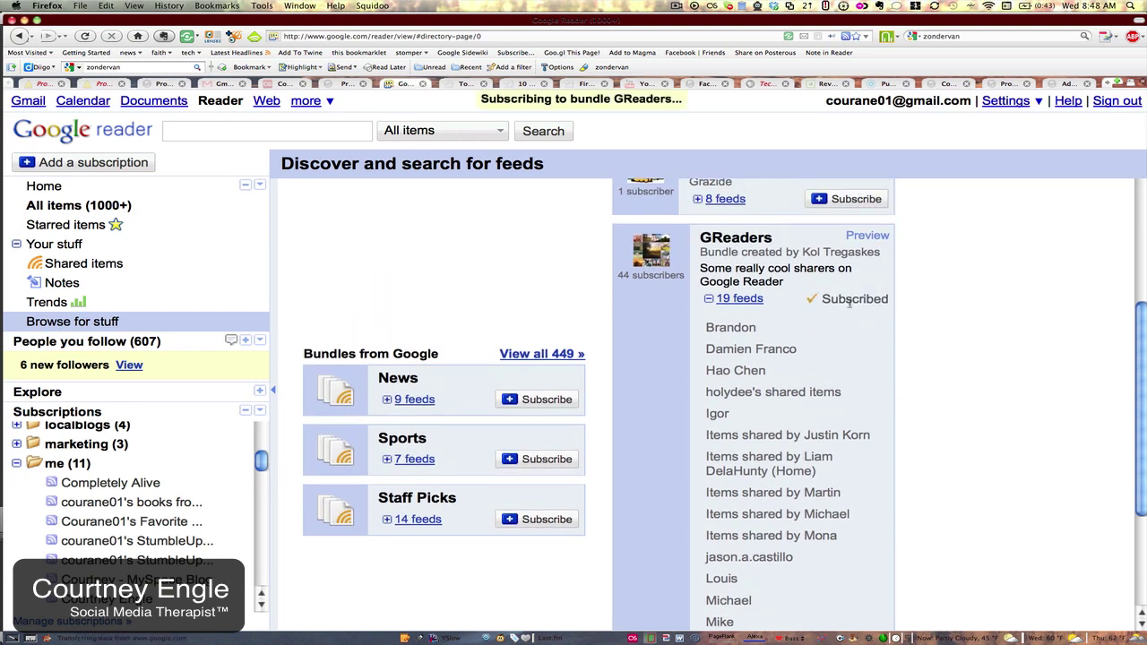
Step: Look over the search options for finding feeds by keyword, people, social site and topic
{"action": "left_click", "coordinate": [375, 193]}
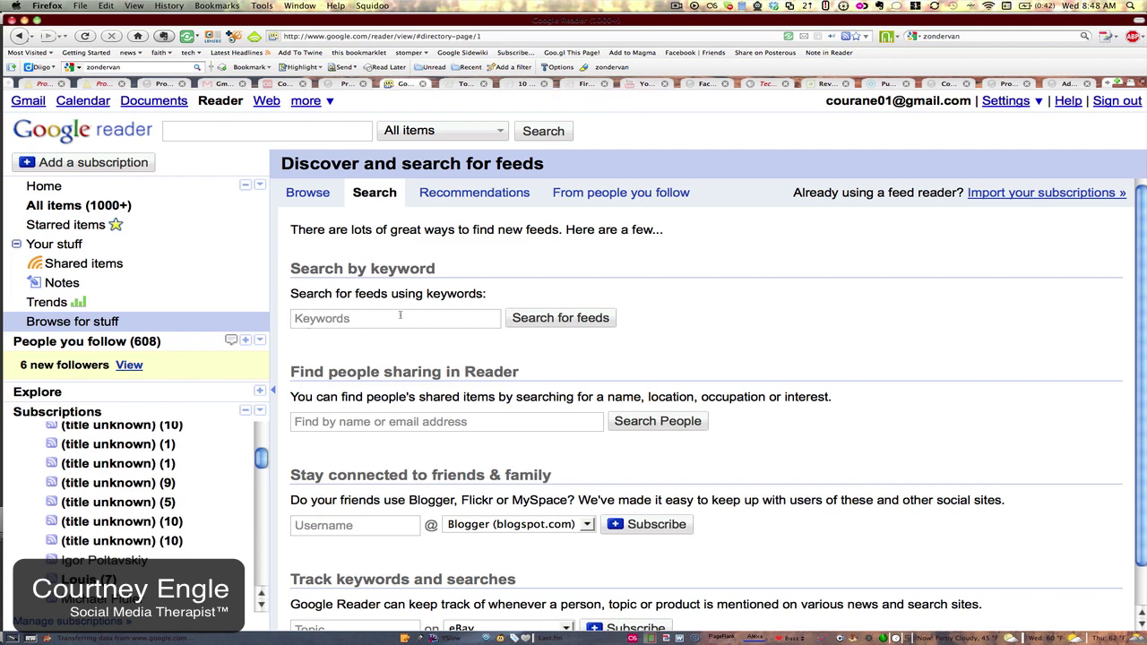
{"action": "scroll", "coordinate": [400, 315], "scroll_direction": "down", "scroll_amount": 2}
{"action": "scroll", "coordinate": [400, 315], "scroll_direction": "up", "scroll_amount": 1}
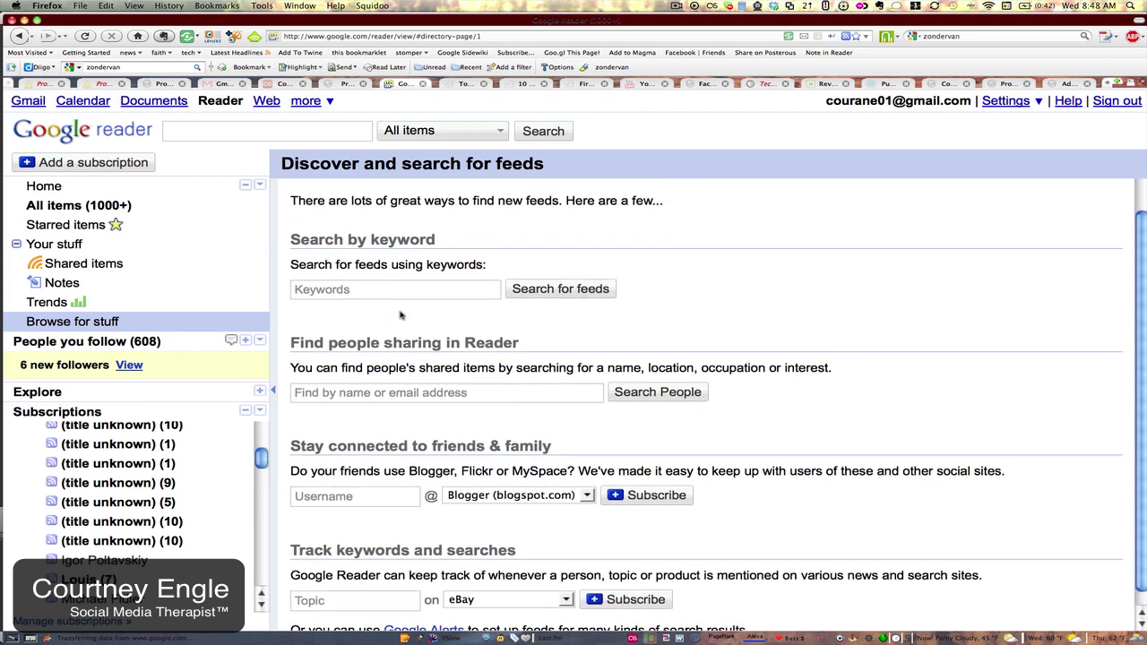
{"action": "scroll", "coordinate": [490, 267], "scroll_direction": "up", "scroll_amount": 1}
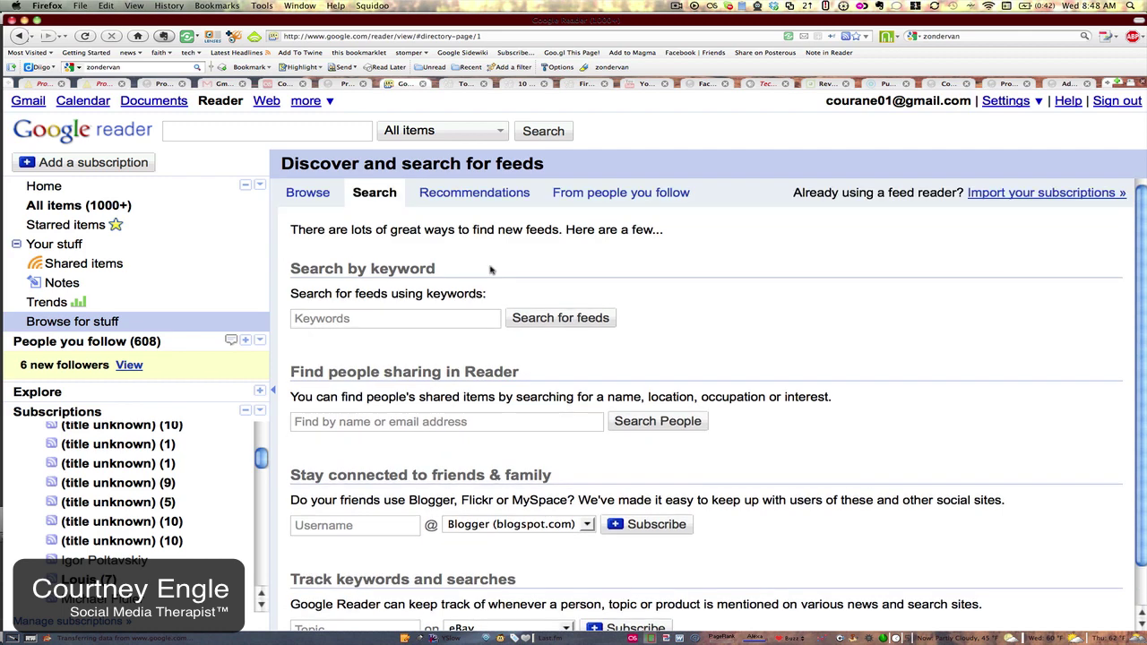
Step: Subscribe to xkcd.com from the feed recommendations and add it to the "150 of the Most Influential Tech News and Blogs" folder
{"action": "left_click", "coordinate": [498, 194]}
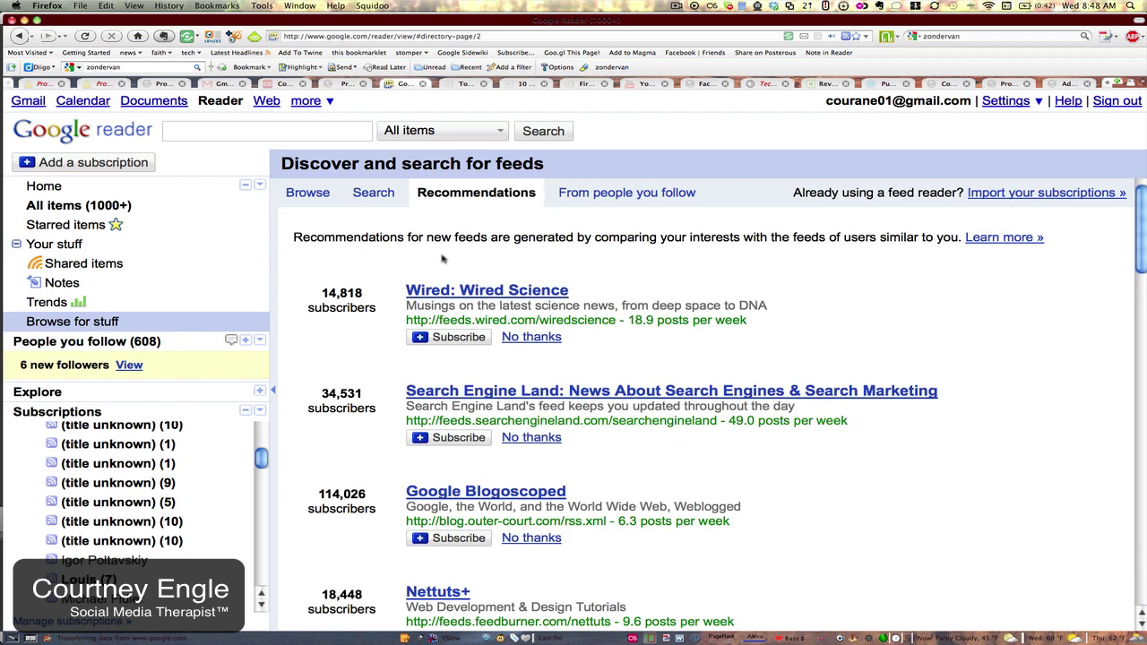
{"action": "scroll", "coordinate": [443, 258], "scroll_direction": "down", "scroll_amount": 2}
{"action": "scroll", "coordinate": [443, 258], "scroll_direction": "down", "scroll_amount": 10}
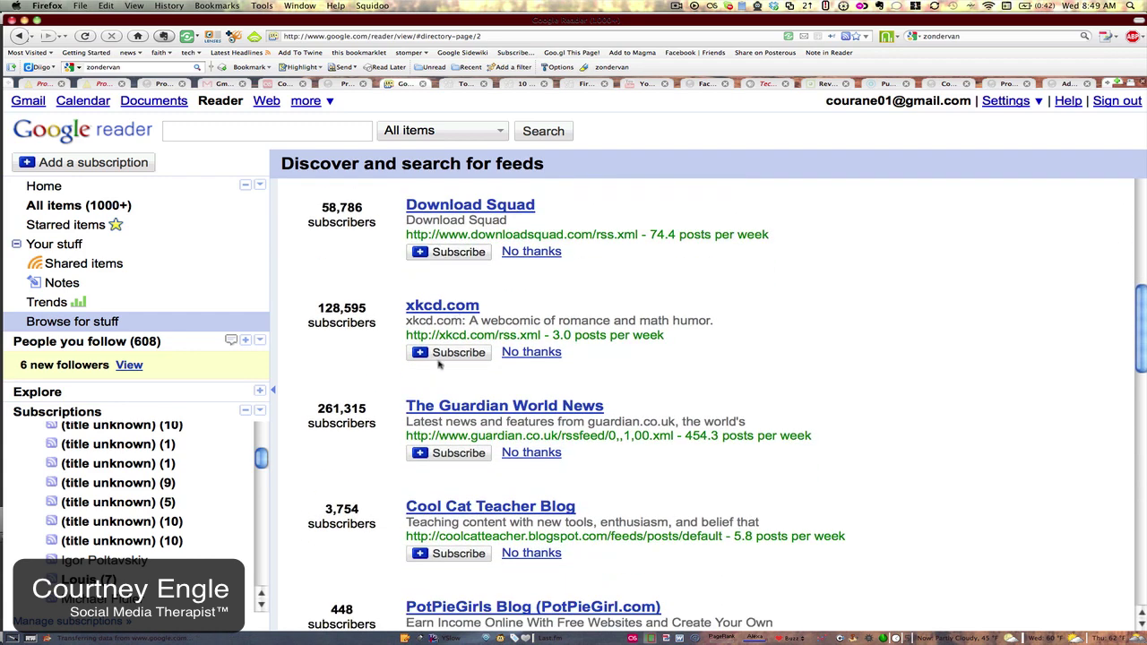
{"action": "left_click", "coordinate": [450, 353]}
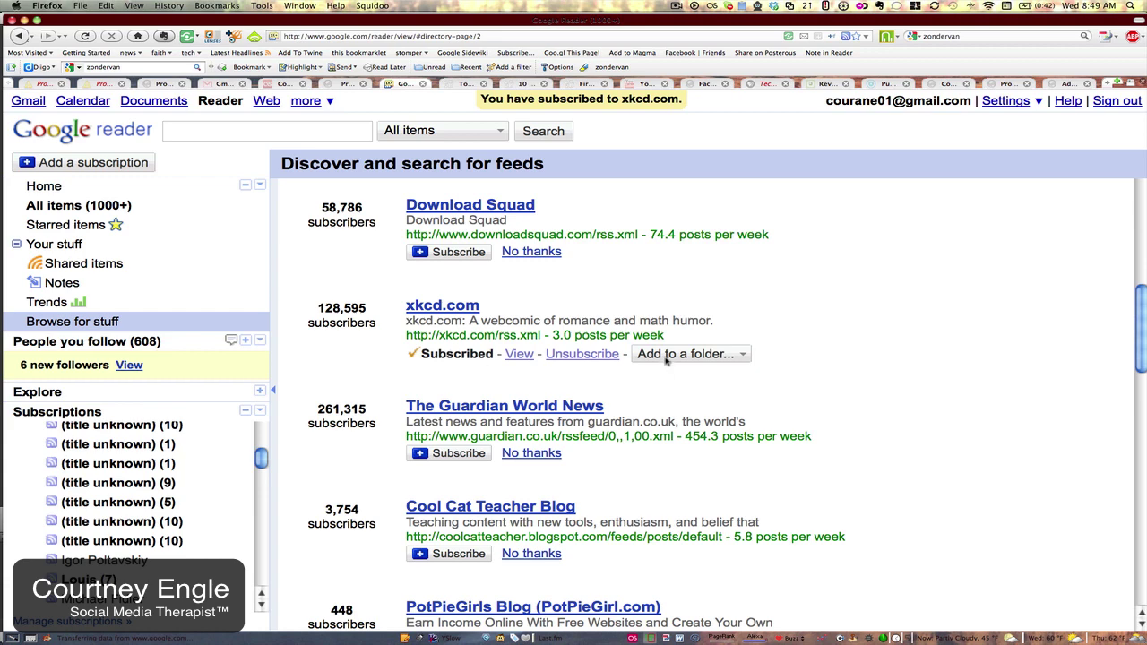
{"action": "left_click", "coordinate": [737, 356]}
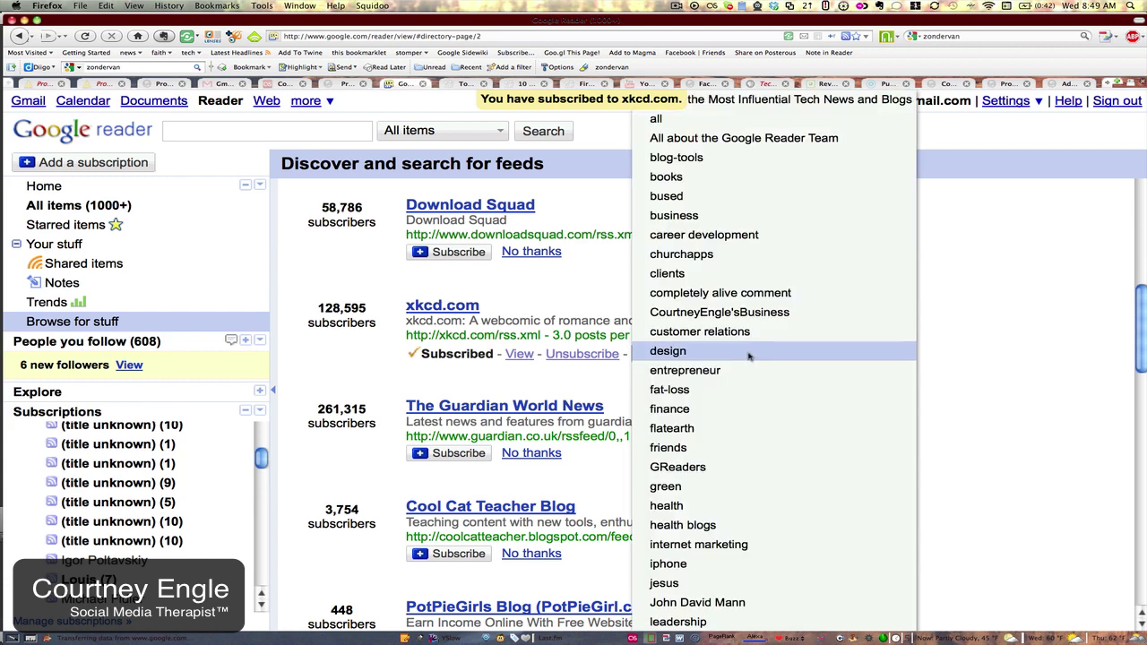
{"action": "left_click", "coordinate": [757, 102]}
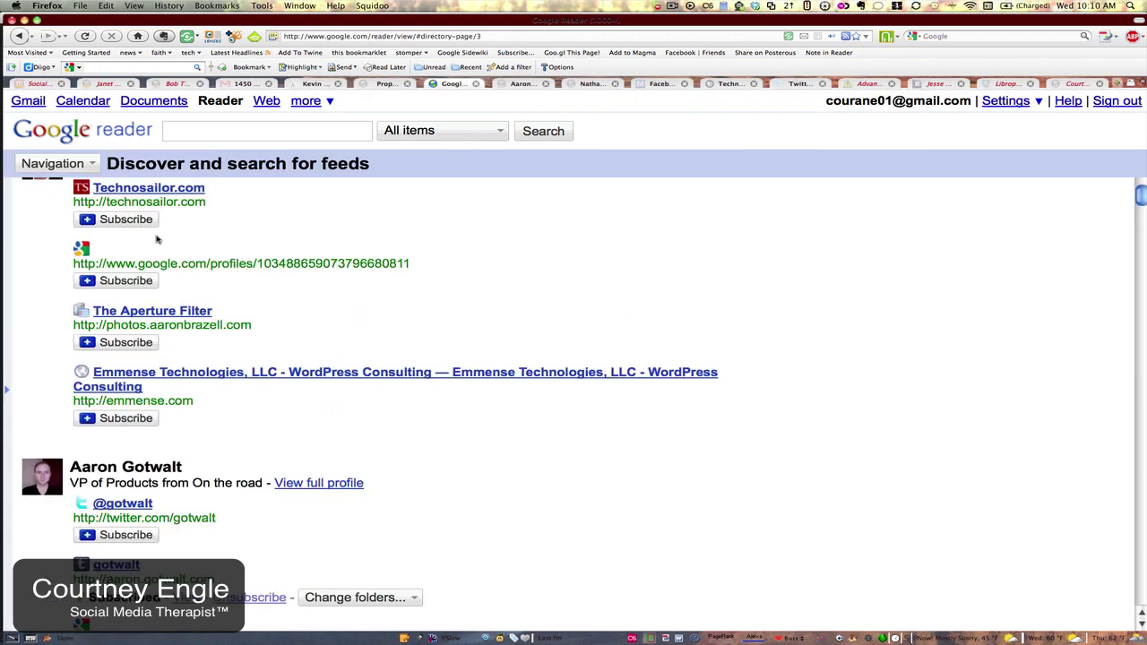
Step: Subscribe to Technosailor.com, file it in "150 of the Most Influential Tech News and Blogs", and subscribe to the Emmense Technologies feed
{"action": "left_click", "coordinate": [141, 223]}
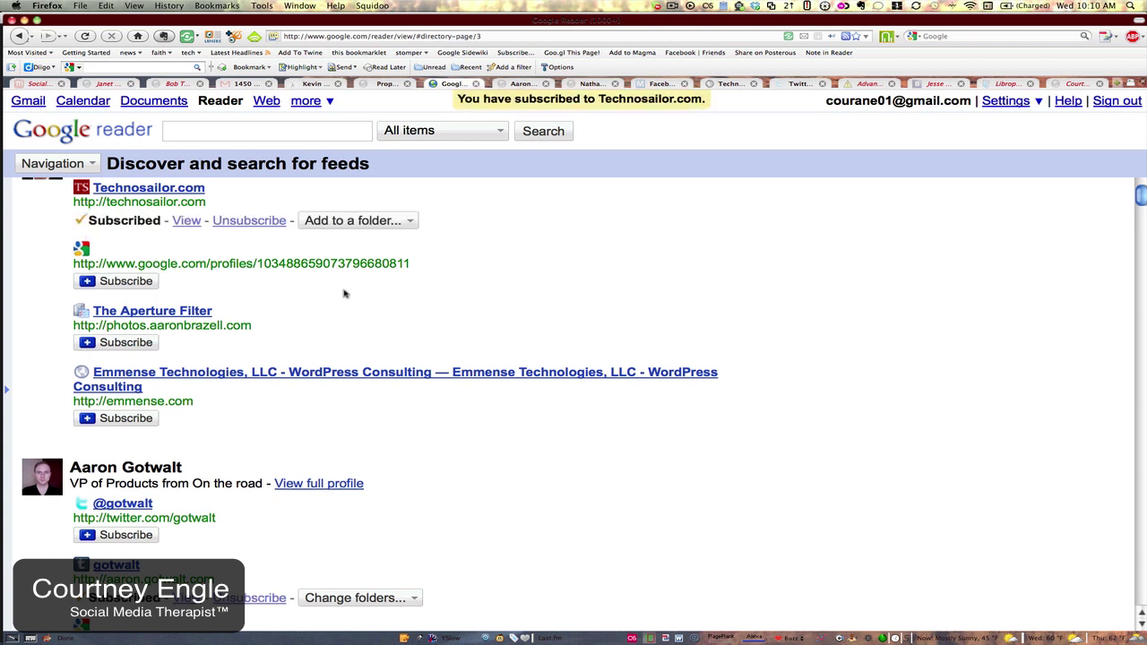
{"action": "left_click", "coordinate": [358, 221]}
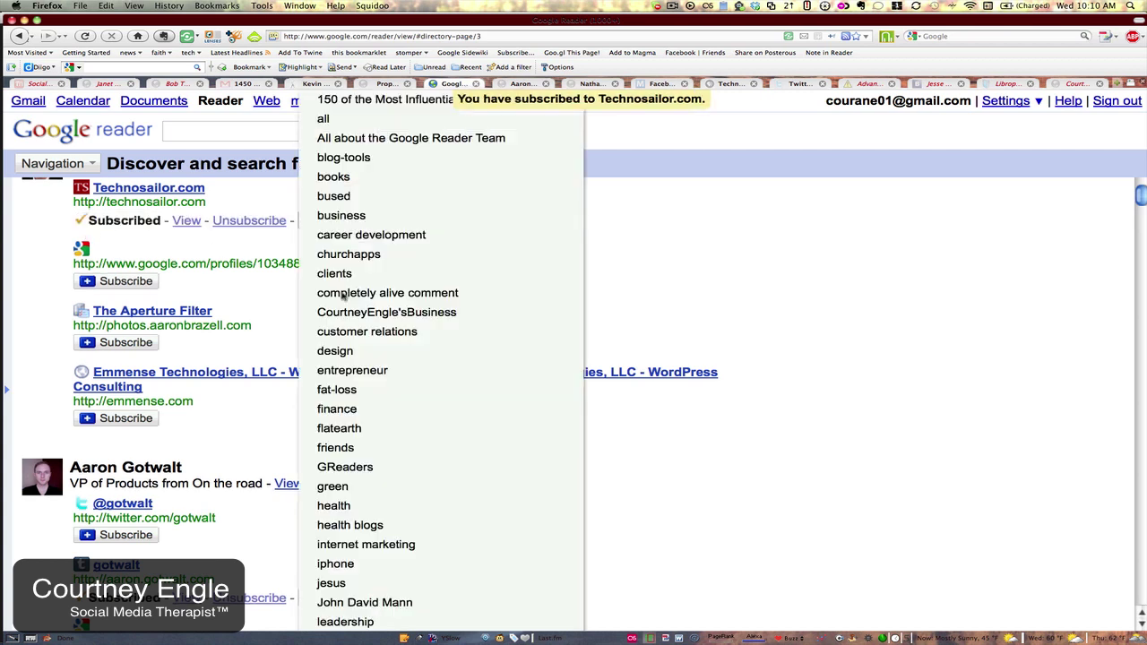
{"action": "left_click", "coordinate": [363, 101]}
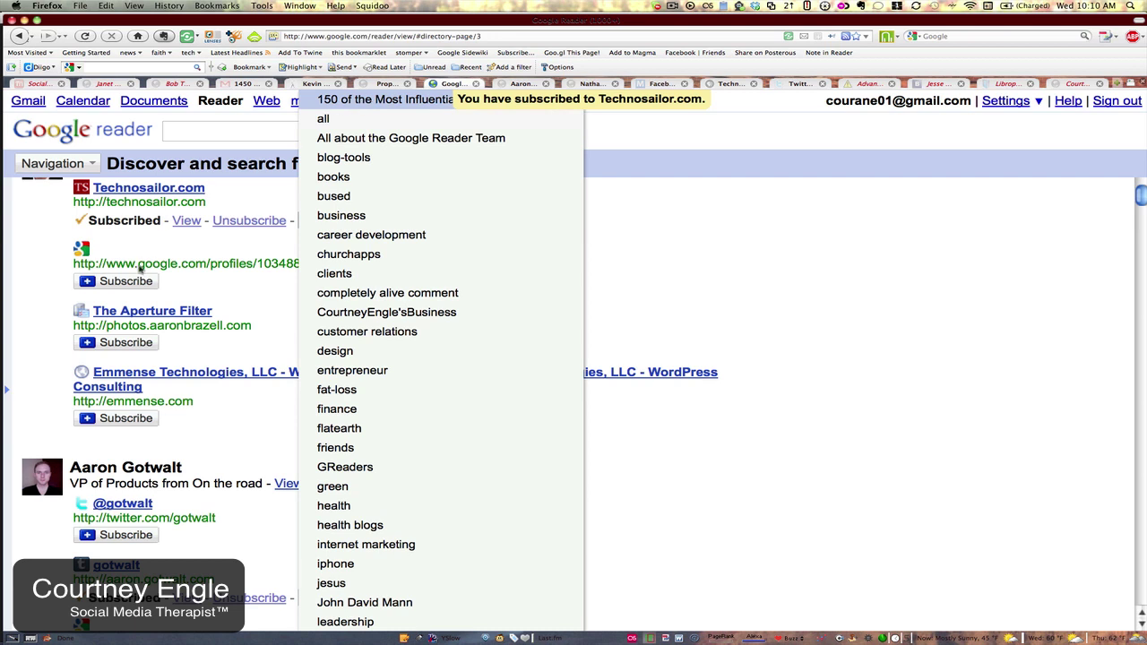
{"action": "left_click", "coordinate": [114, 419]}
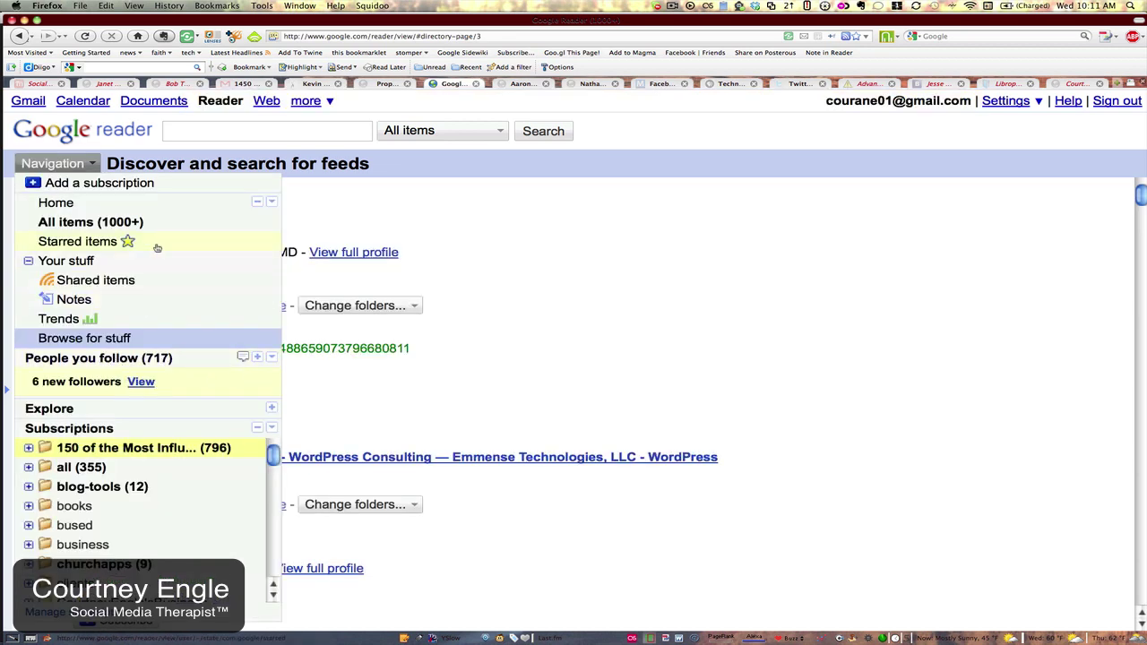
Step: Collapse the Home and All items section, then look through the items shared by the people you follow
{"action": "left_click", "coordinate": [257, 201]}
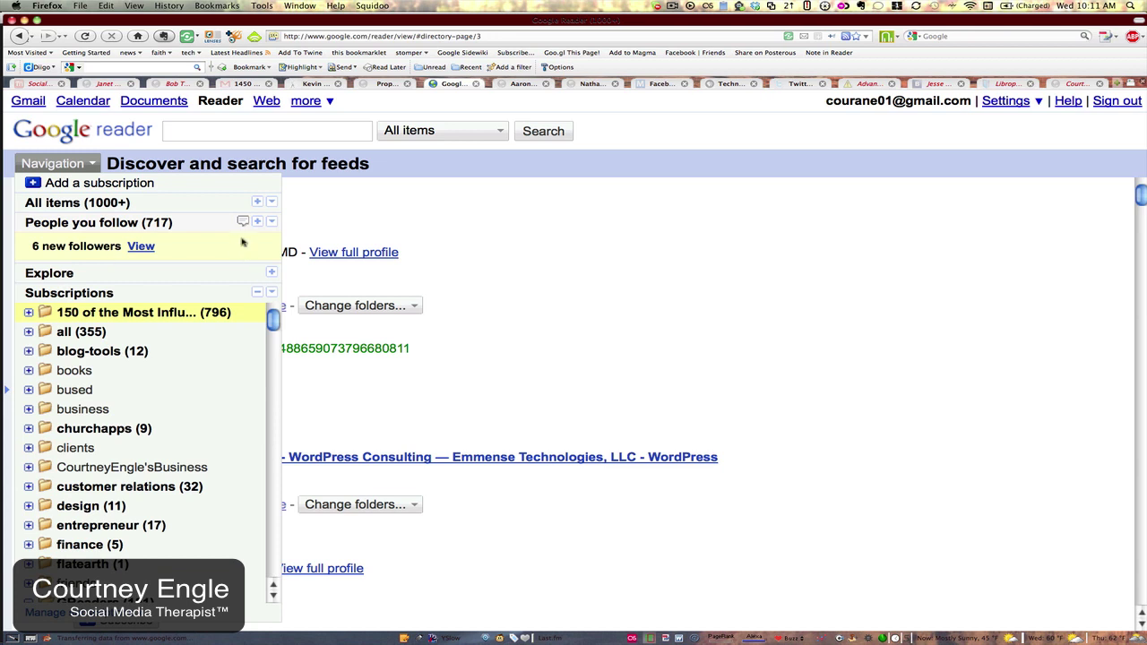
{"action": "left_click", "coordinate": [132, 224]}
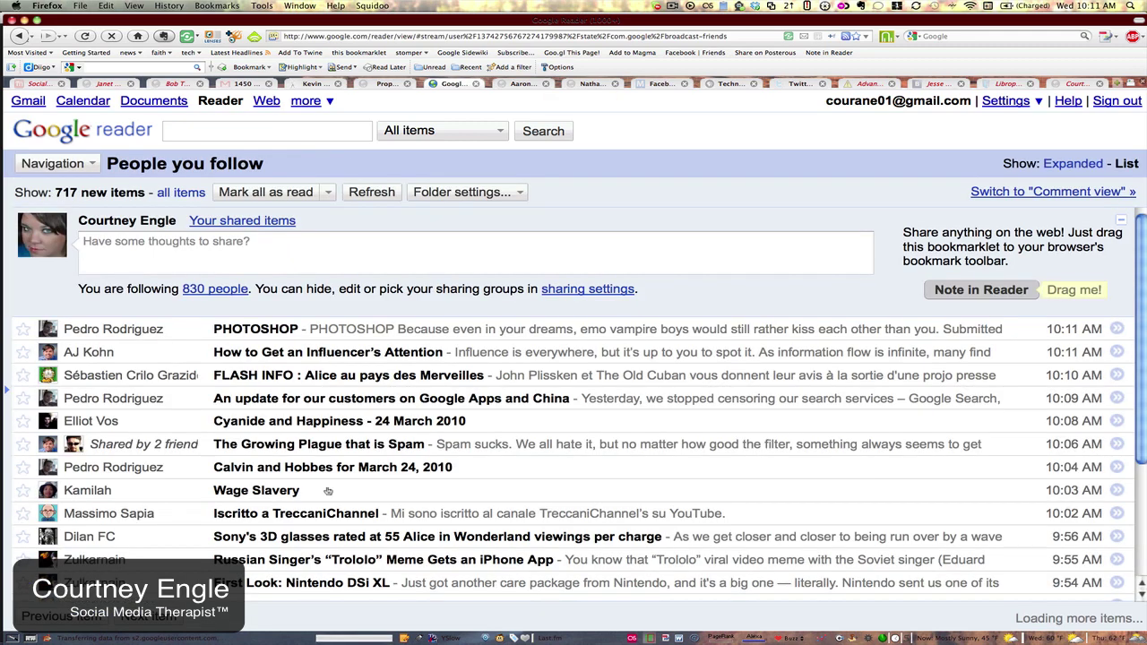
{"action": "scroll", "coordinate": [328, 491], "scroll_direction": "down", "scroll_amount": 4}
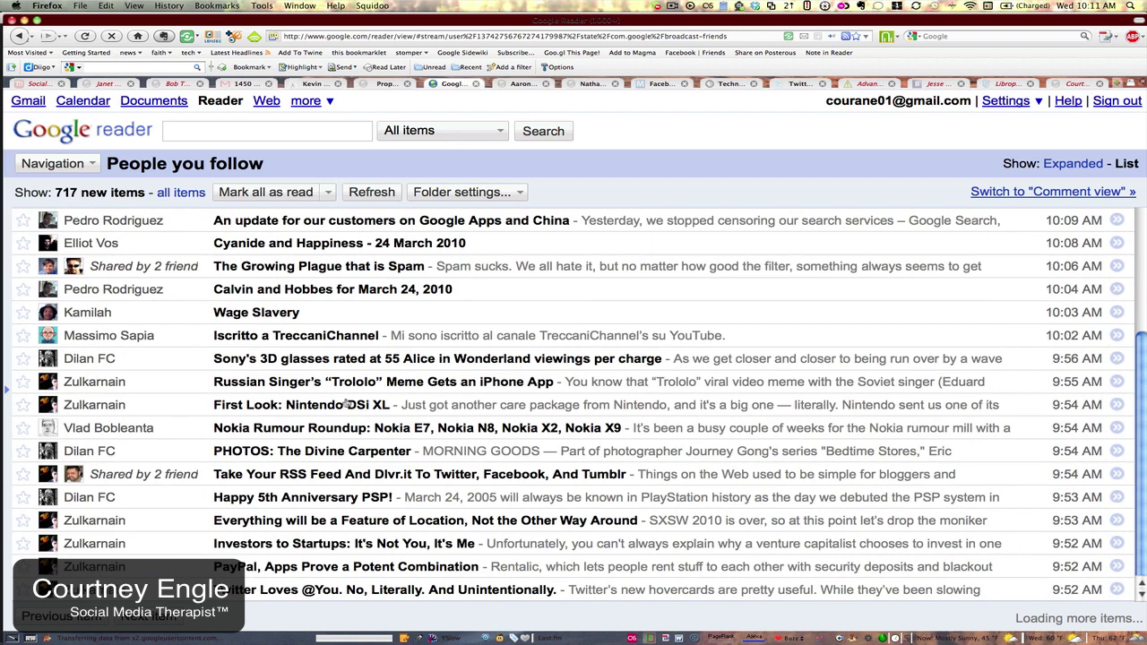
{"action": "scroll", "coordinate": [377, 381], "scroll_direction": "up", "scroll_amount": 4}
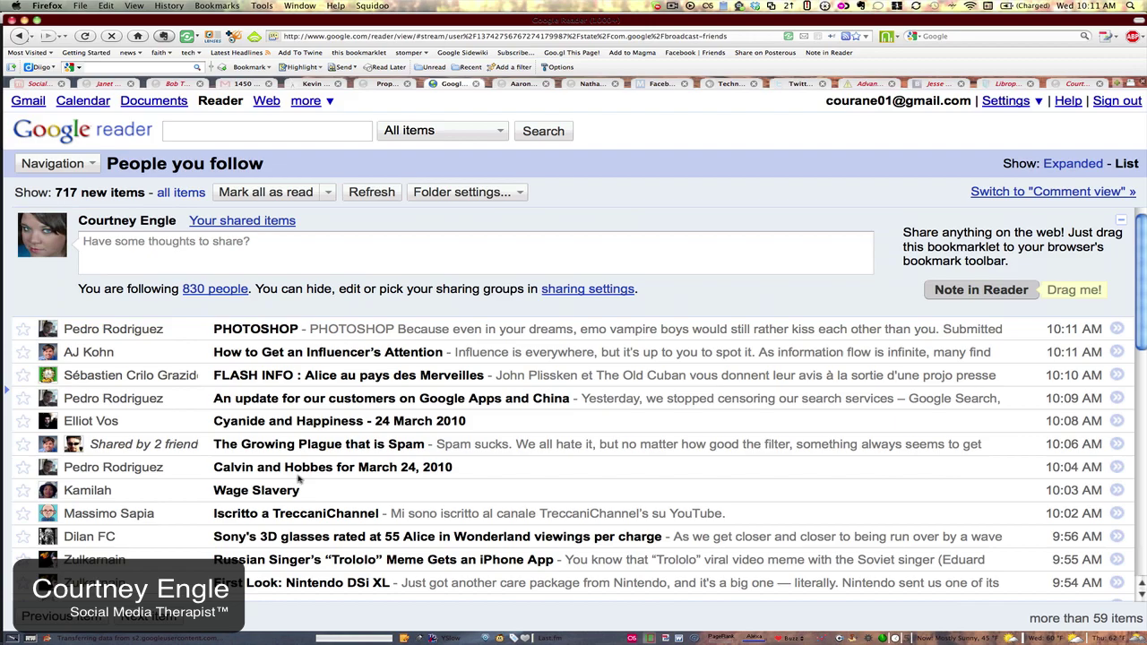
{"action": "scroll", "coordinate": [298, 480], "scroll_direction": "down", "scroll_amount": 10}
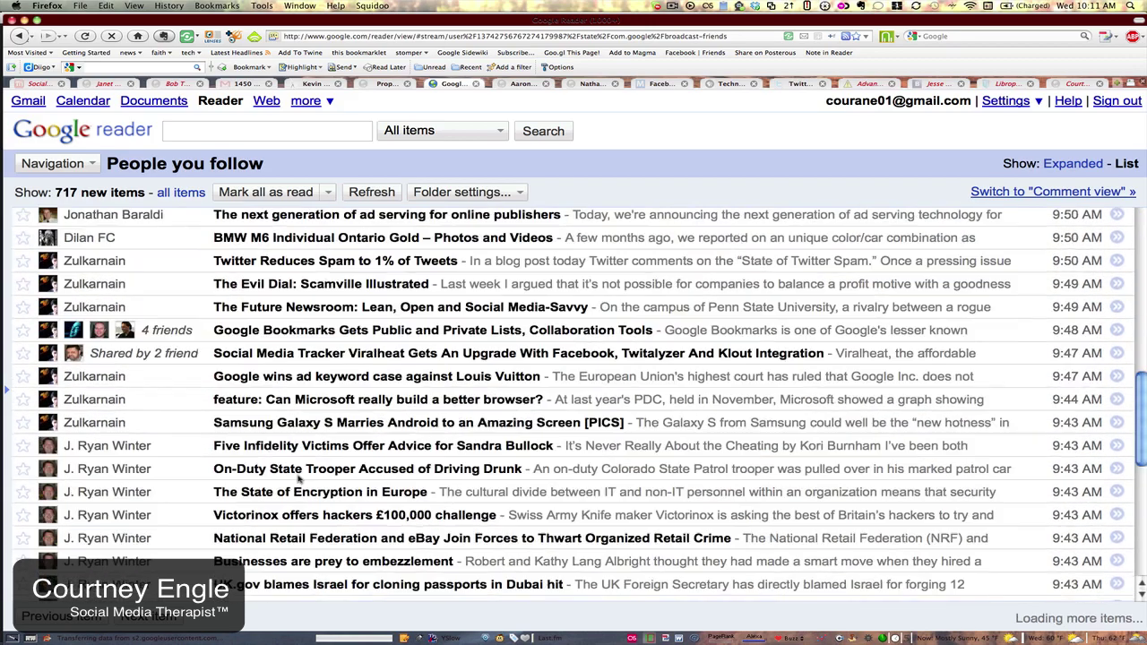
{"action": "scroll", "coordinate": [298, 479], "scroll_direction": "down", "scroll_amount": 5}
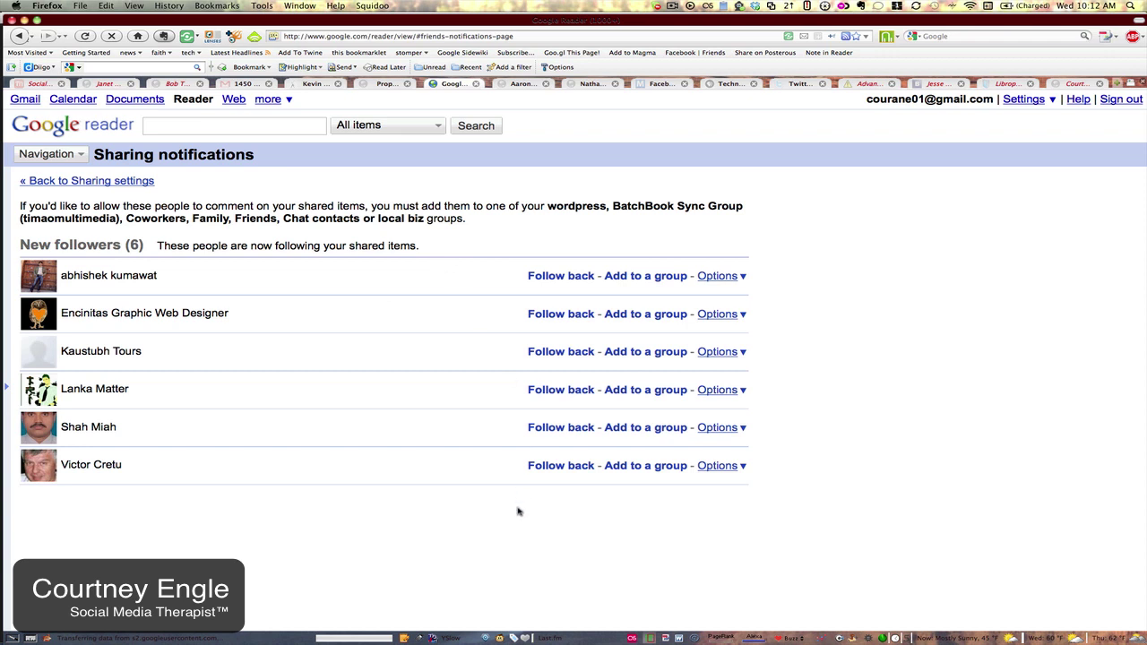
Step: Follow back the last person in the new followers list and show the further options for that follower
{"action": "left_click", "coordinate": [561, 467]}
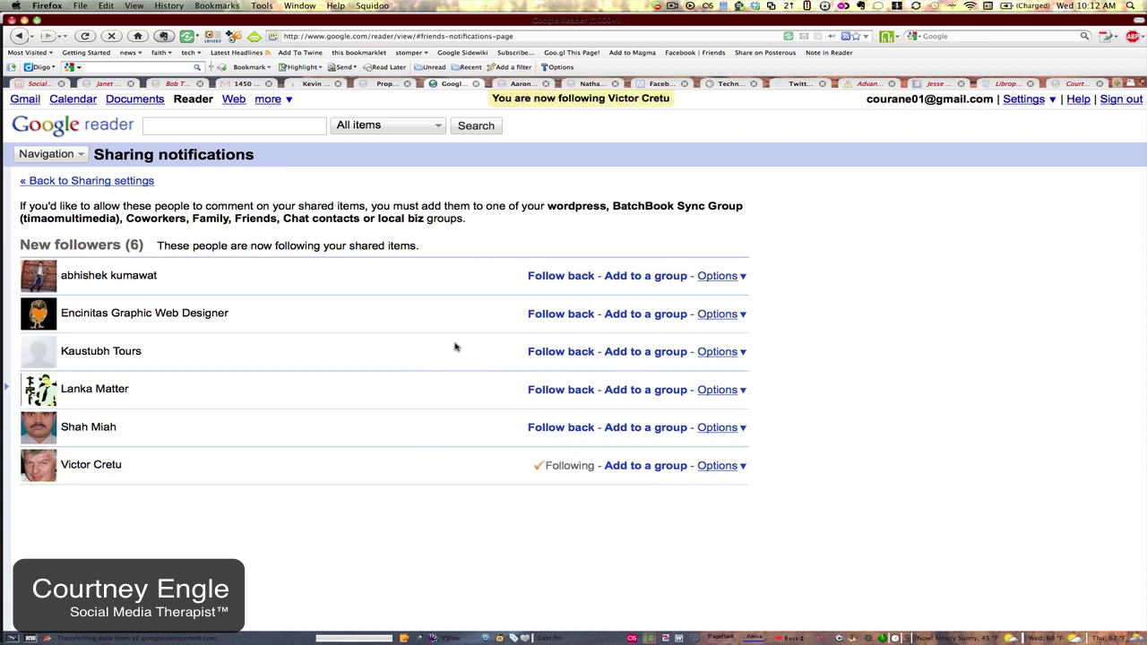
{"action": "left_click", "coordinate": [727, 467]}
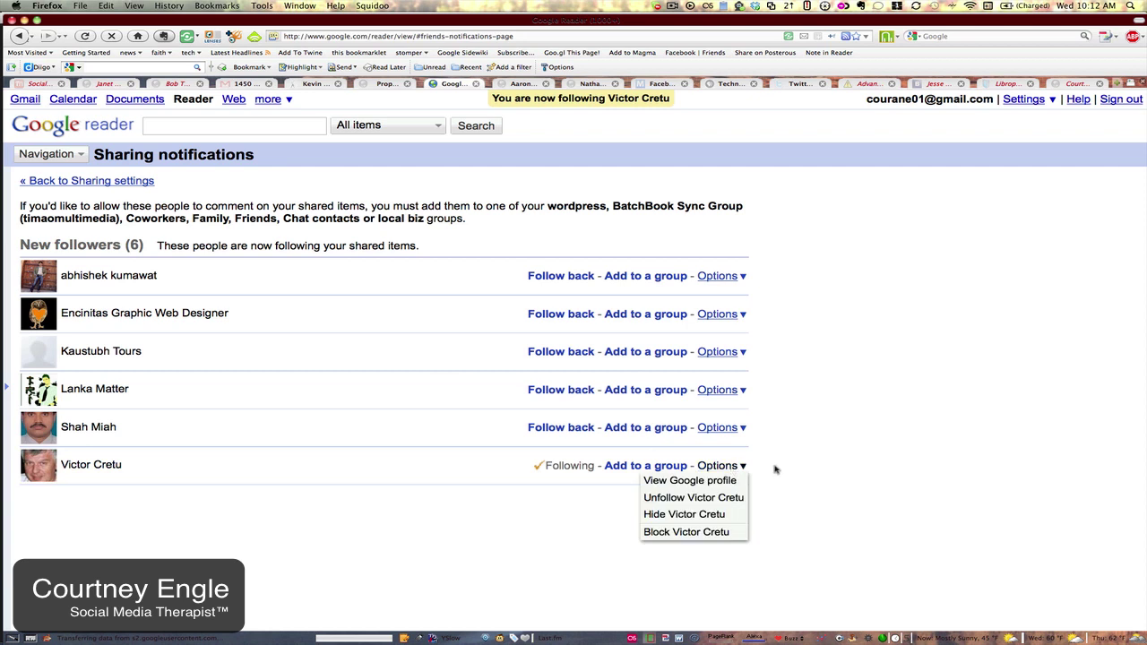
Step: View the Explore items and expand the Explore section to show its recommended items and sources
{"action": "left_click", "coordinate": [49, 154]}
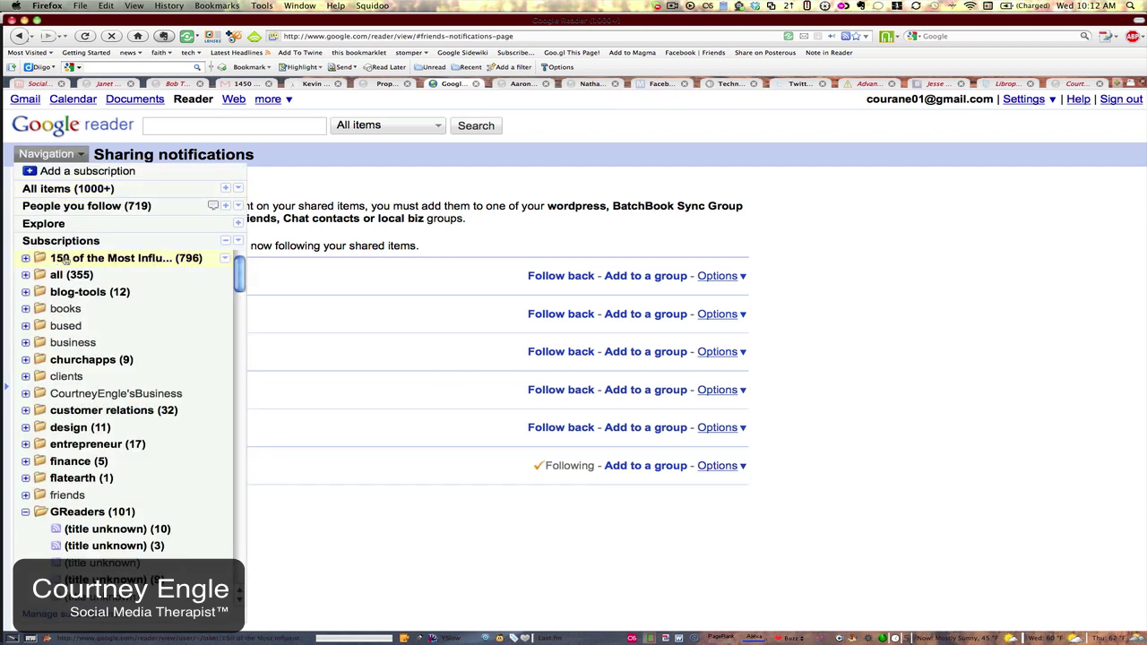
{"action": "left_click", "coordinate": [99, 226]}
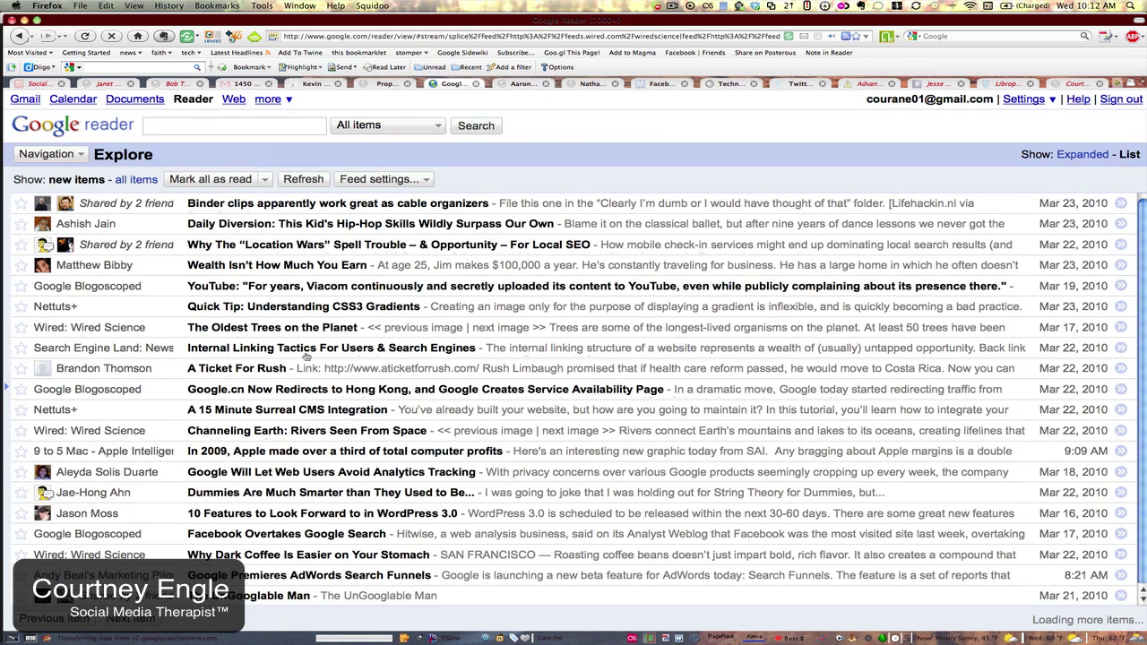
{"action": "left_click", "coordinate": [49, 154]}
{"action": "left_click", "coordinate": [236, 224]}
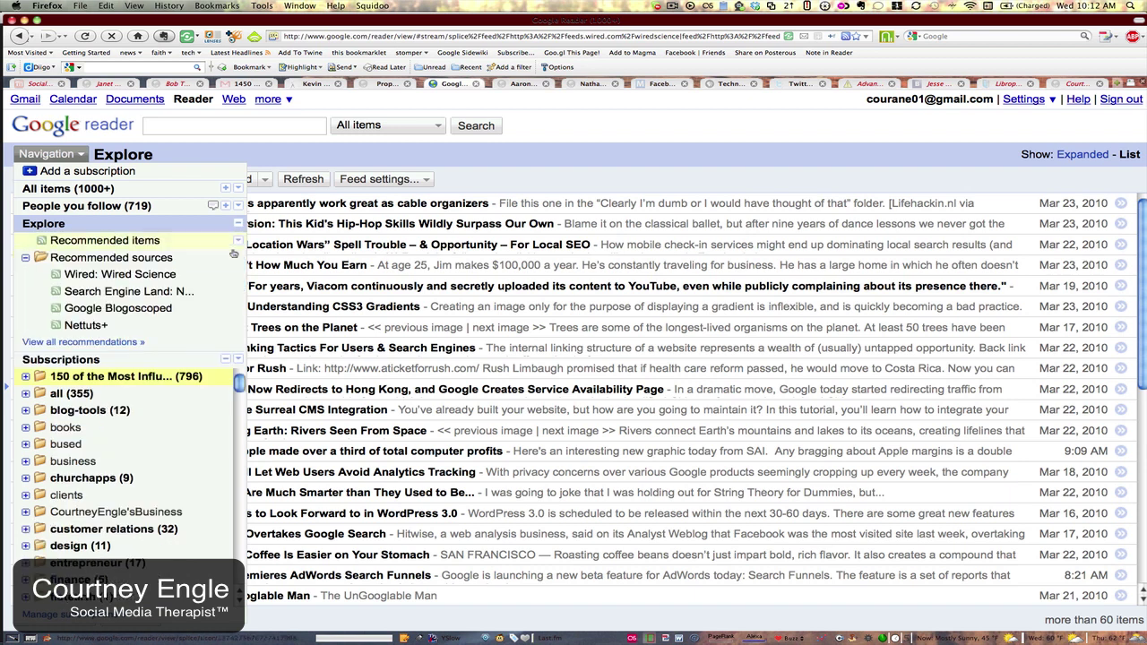
Step: Open the "Binder clips apparently work great as cable organizers" article from the recommended items and like it
{"action": "left_click", "coordinate": [150, 243]}
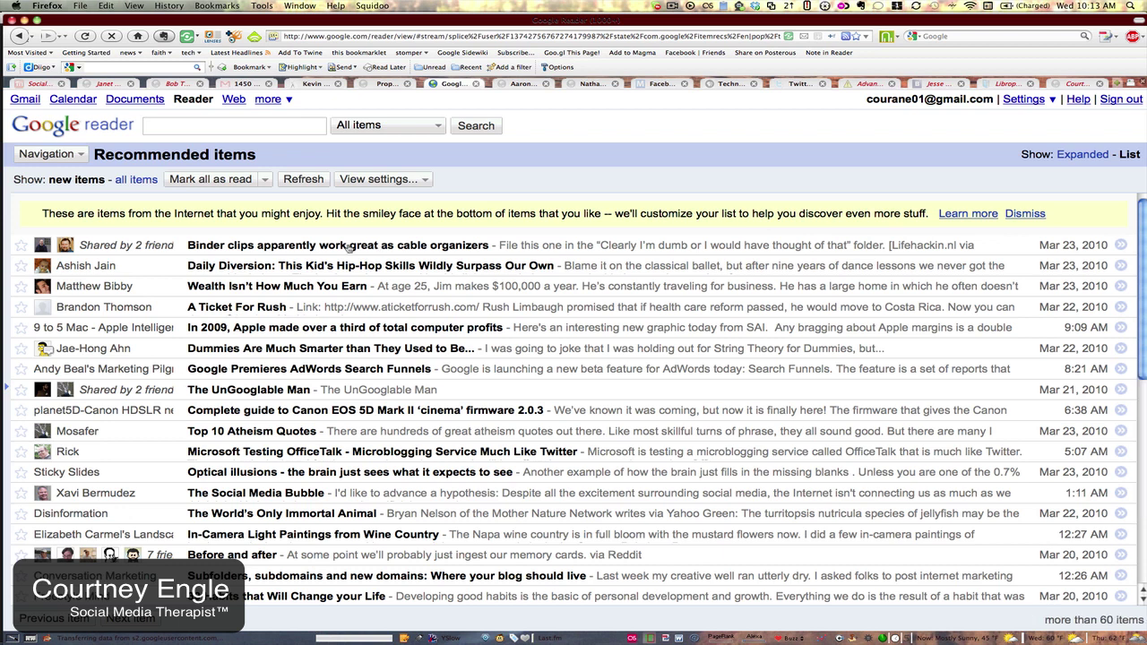
{"action": "left_click", "coordinate": [348, 246]}
{"action": "scroll", "coordinate": [325, 284], "scroll_direction": "down", "scroll_amount": 8}
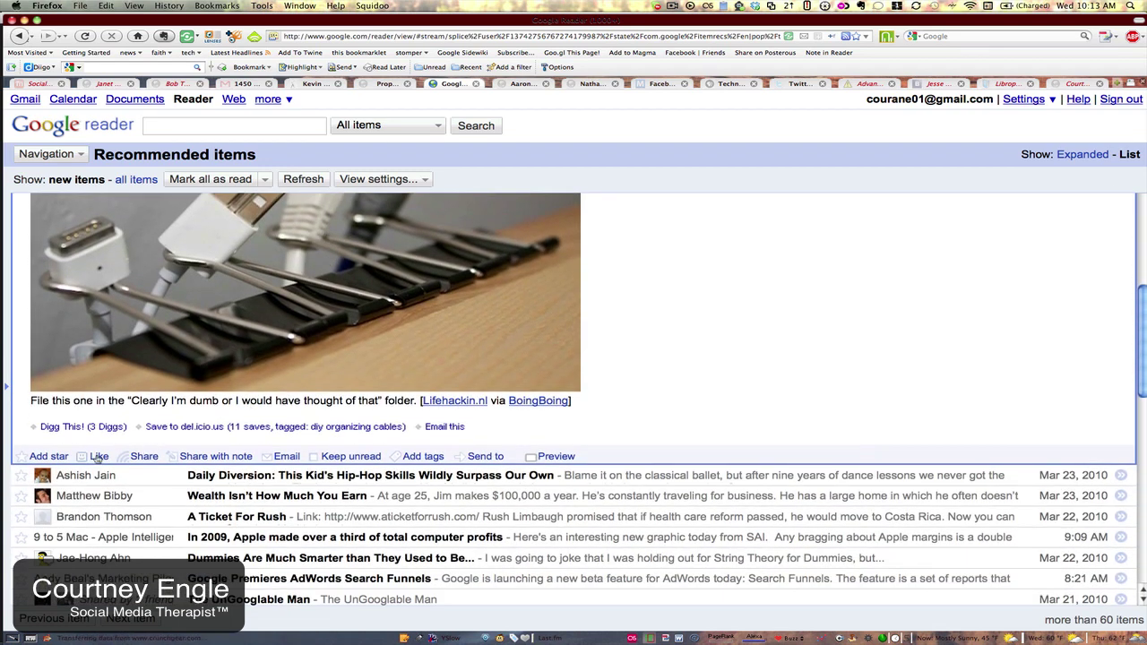
{"action": "left_click", "coordinate": [100, 456]}
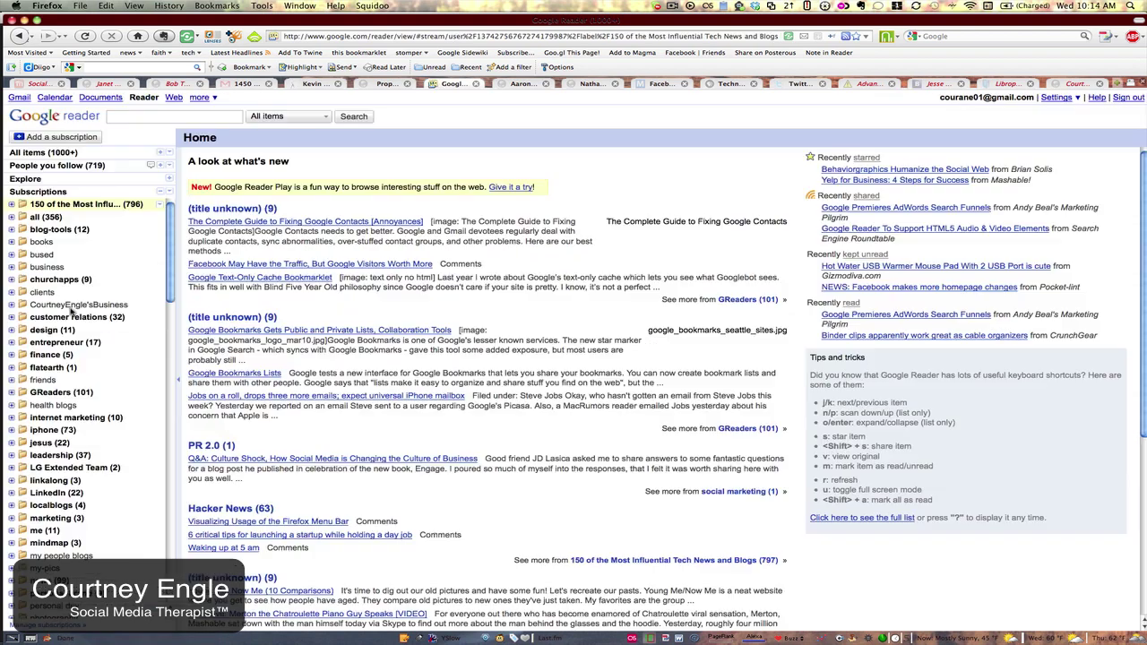
Step: Open the "150 of the Most Influential Tech News and Blogs" folder and look through the list of subscription folders and feeds
{"action": "left_click", "coordinate": [86, 204]}
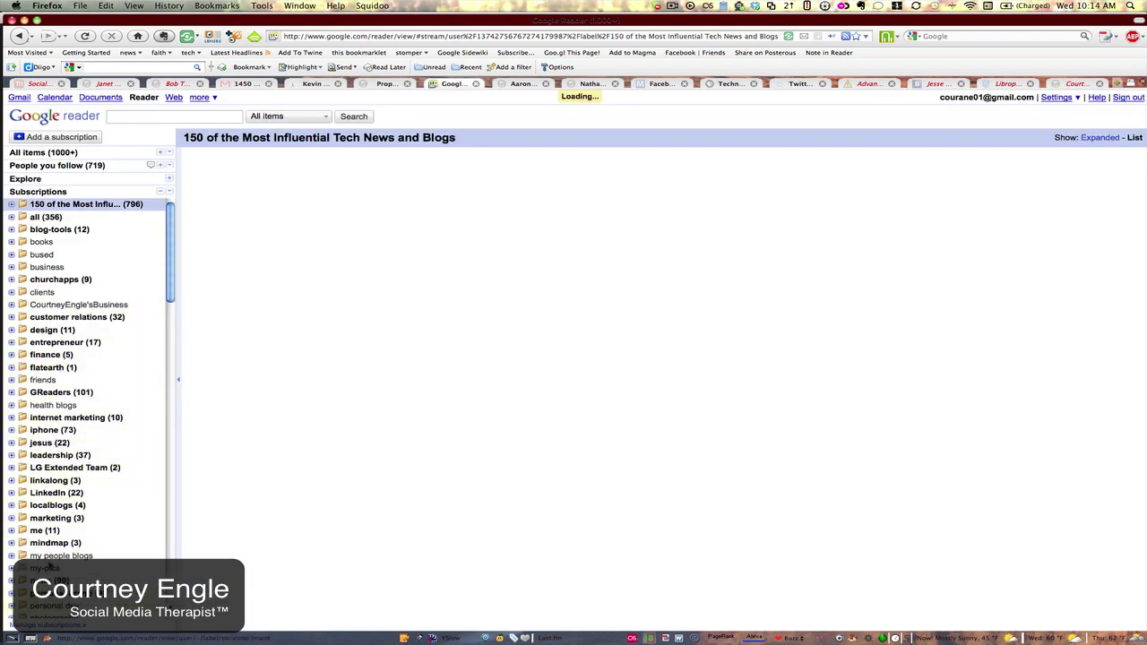
{"action": "scroll", "coordinate": [80, 488], "scroll_direction": "down", "scroll_amount": 10}
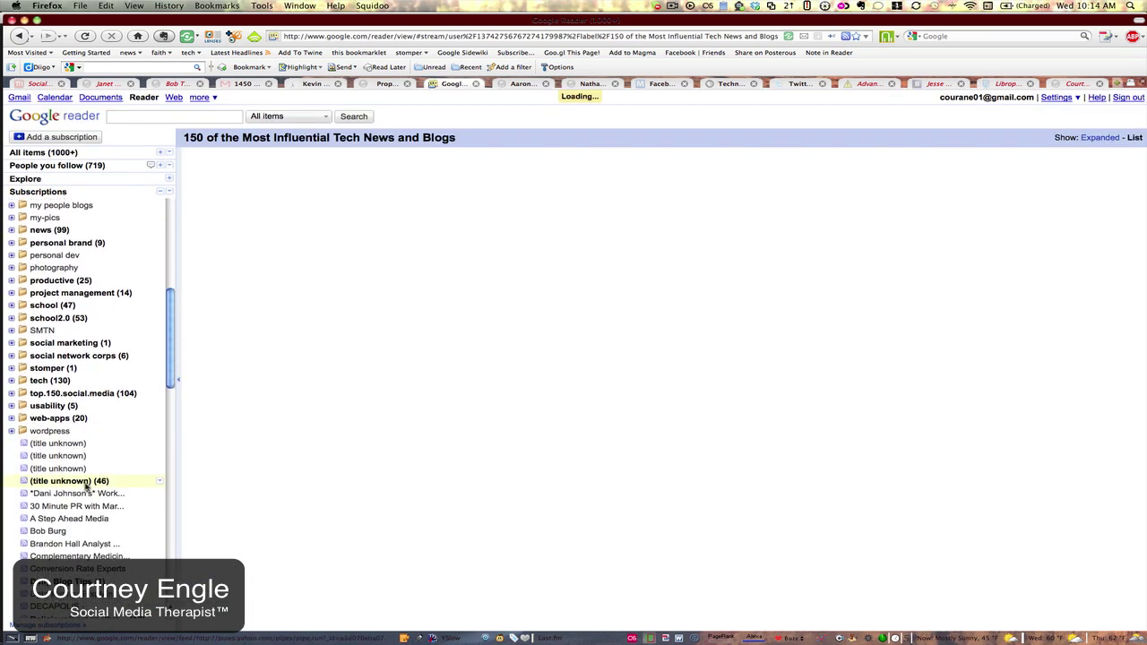
{"action": "scroll", "coordinate": [87, 484], "scroll_direction": "down", "scroll_amount": 1}
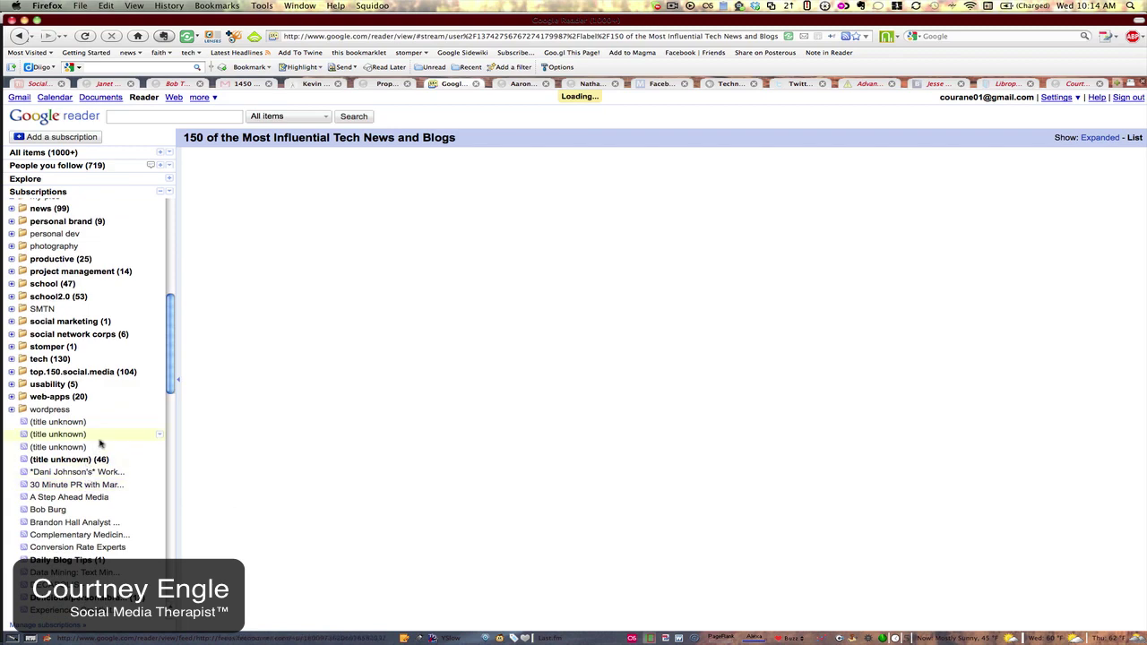
{"action": "scroll", "coordinate": [114, 416], "scroll_direction": "up", "scroll_amount": 10}
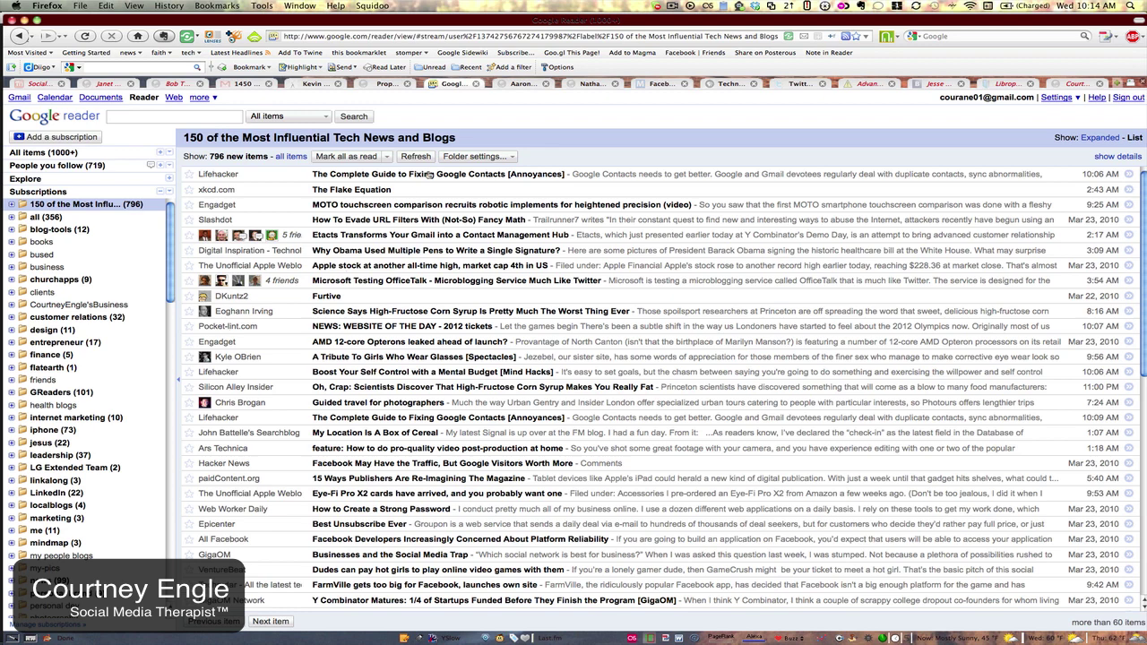
Step: Expand Lifehacker's "The Complete Guide to Fixing Google Contacts" article, then star, like and share it
{"action": "left_click", "coordinate": [430, 174]}
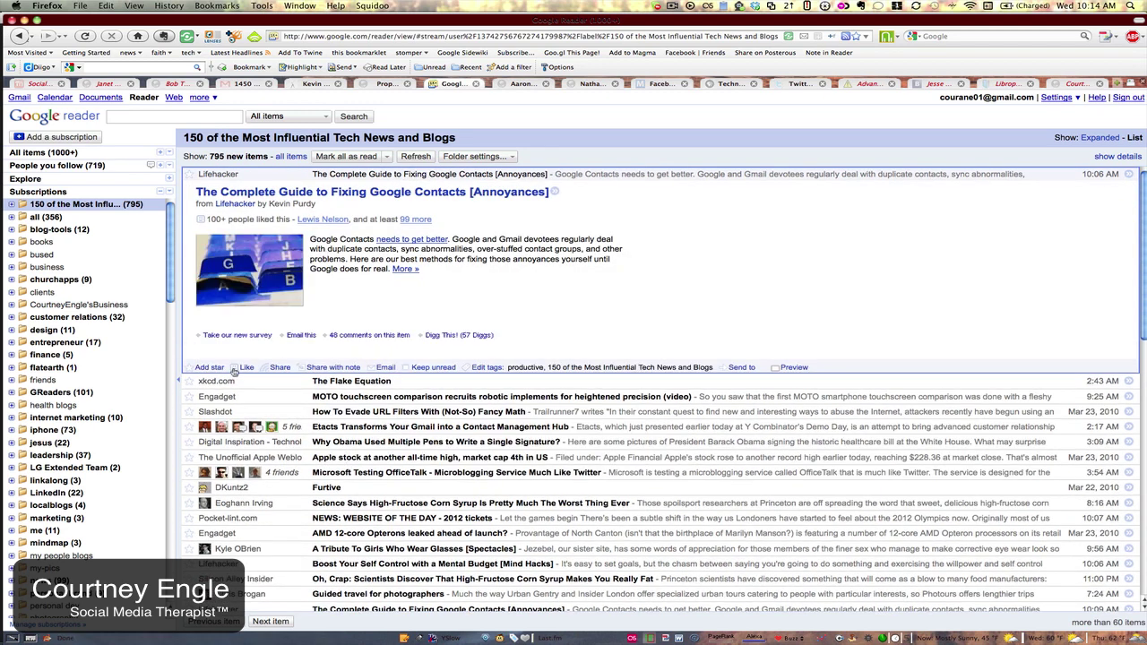
{"action": "left_click", "coordinate": [208, 369]}
{"action": "left_click", "coordinate": [254, 368]}
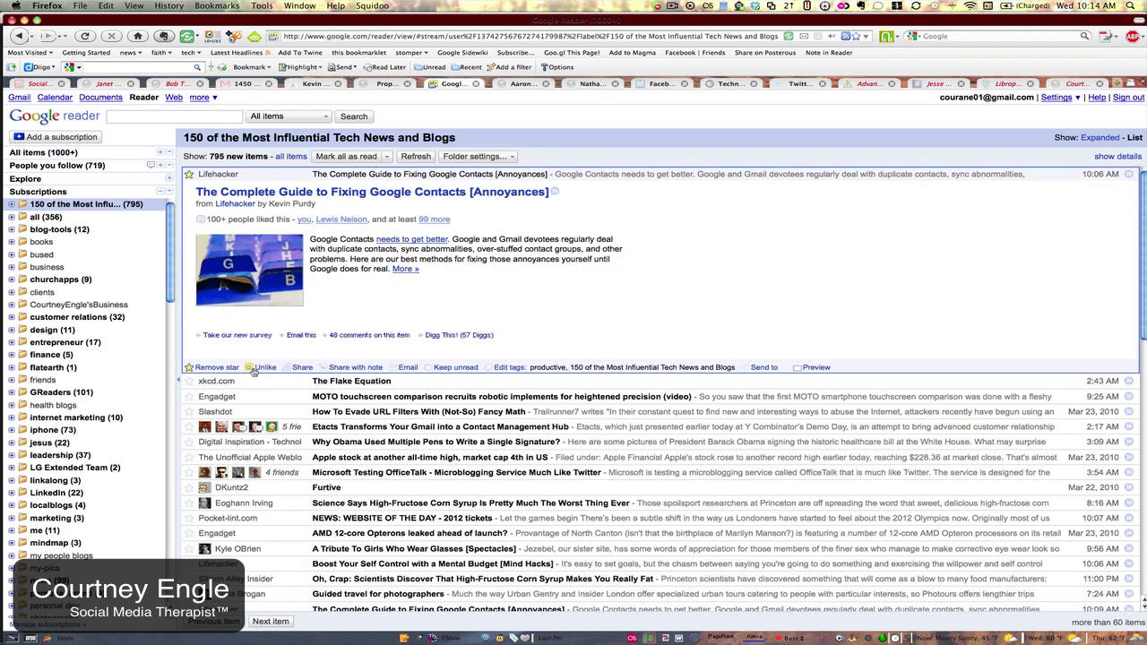
{"action": "left_click", "coordinate": [296, 367]}
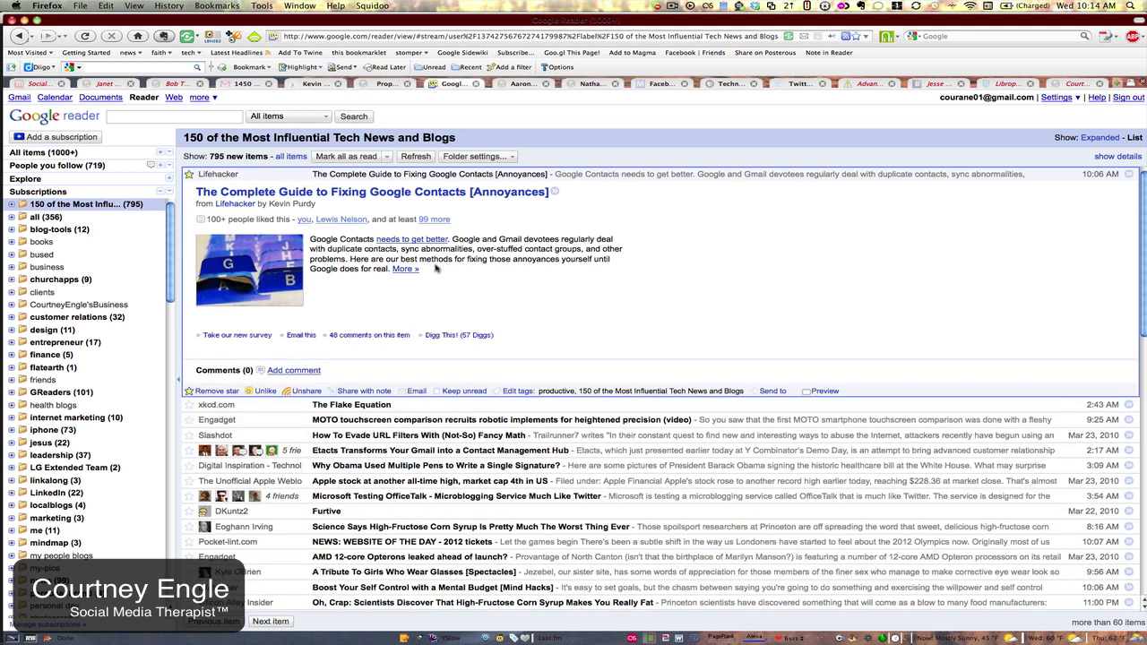
Step: Preview the Lifehacker article's original page inside the item and follow one of the people who liked the article
{"action": "left_click", "coordinate": [475, 193]}
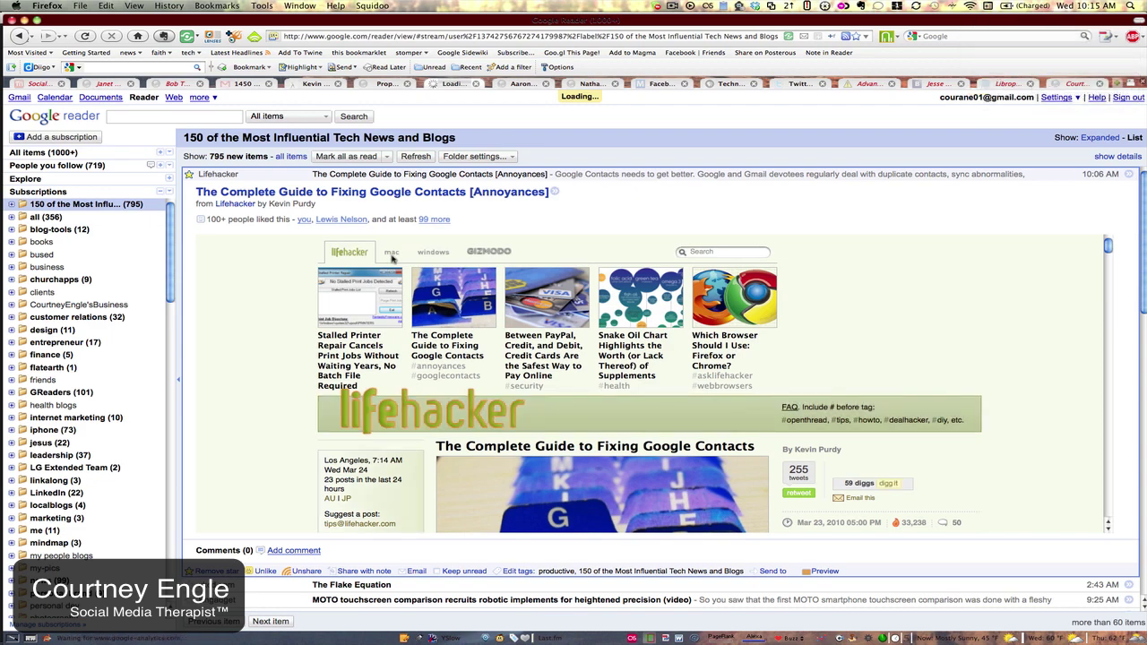
{"action": "scroll", "coordinate": [391, 259], "scroll_direction": "down", "scroll_amount": 2}
{"action": "scroll", "coordinate": [392, 259], "scroll_direction": "up", "scroll_amount": 2}
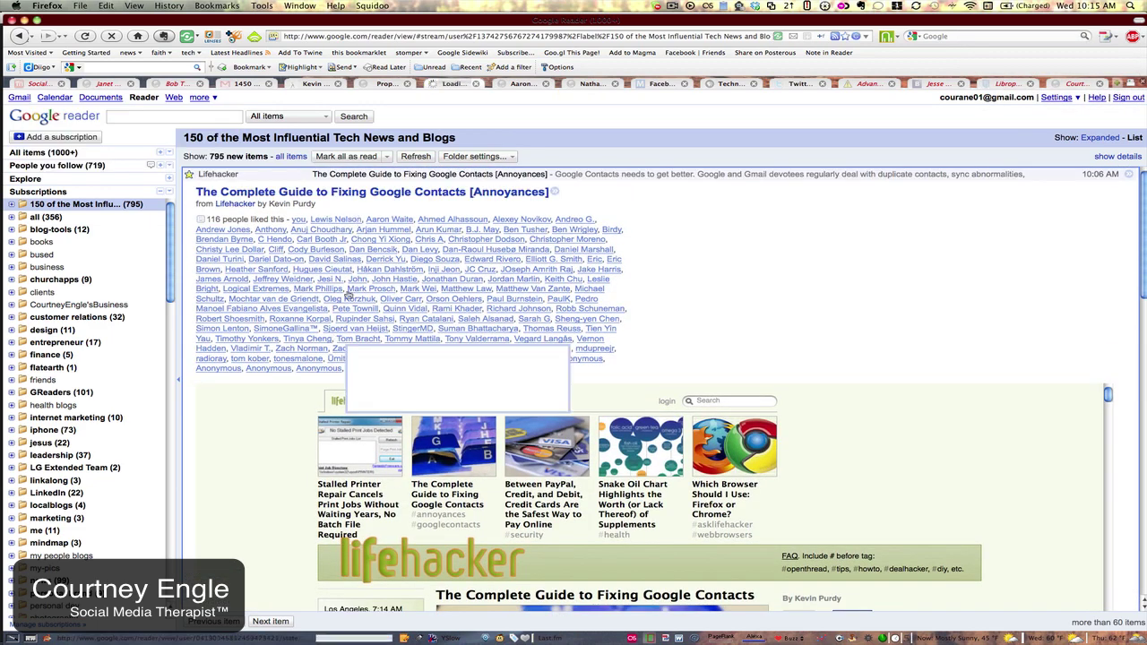
{"action": "mouse_move", "coordinate": [374, 226]}
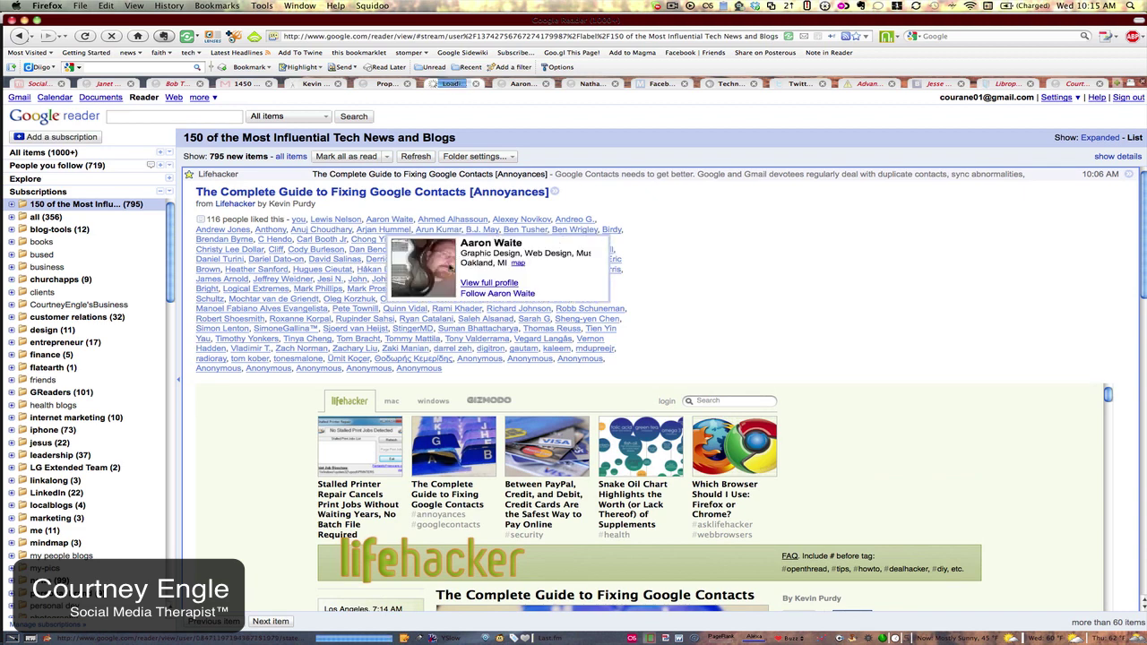
{"action": "left_click", "coordinate": [486, 295]}
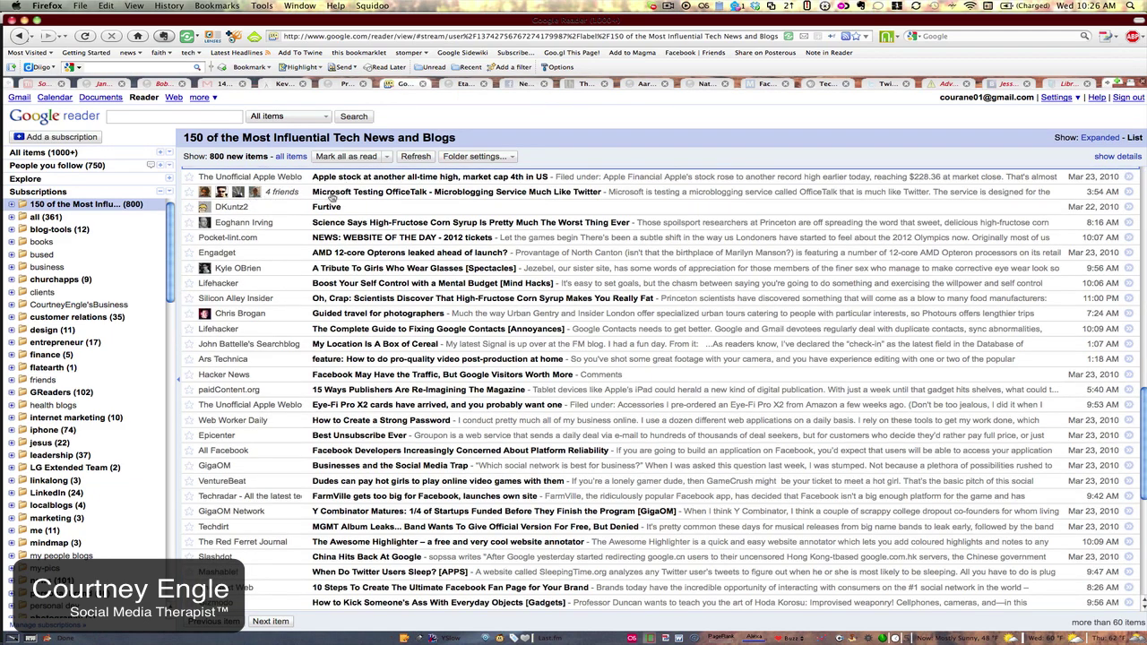
Step: Open the "Microsoft Testing OfficeTalk" article shared by four friends and look over its content
{"action": "left_click", "coordinate": [331, 193]}
{"action": "scroll", "coordinate": [331, 195], "scroll_direction": "down", "scroll_amount": 2}
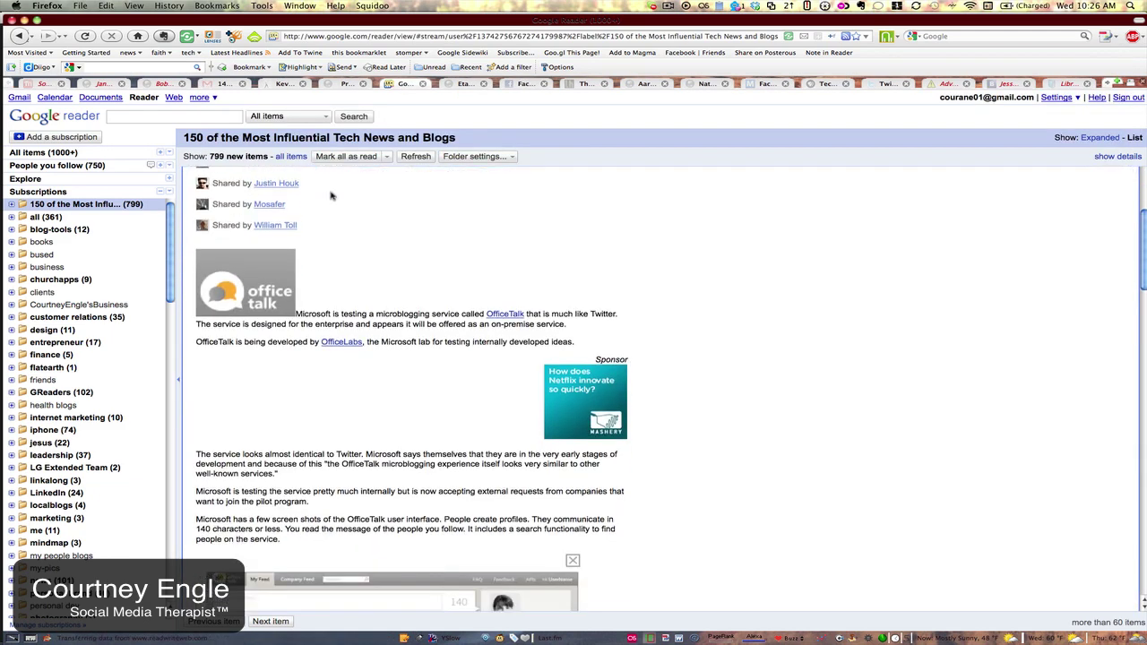
Step: Read the rest of the OfficeTalk article down to the comment links for the friends who shared it
{"action": "scroll", "coordinate": [330, 195], "scroll_direction": "down", "scroll_amount": 6}
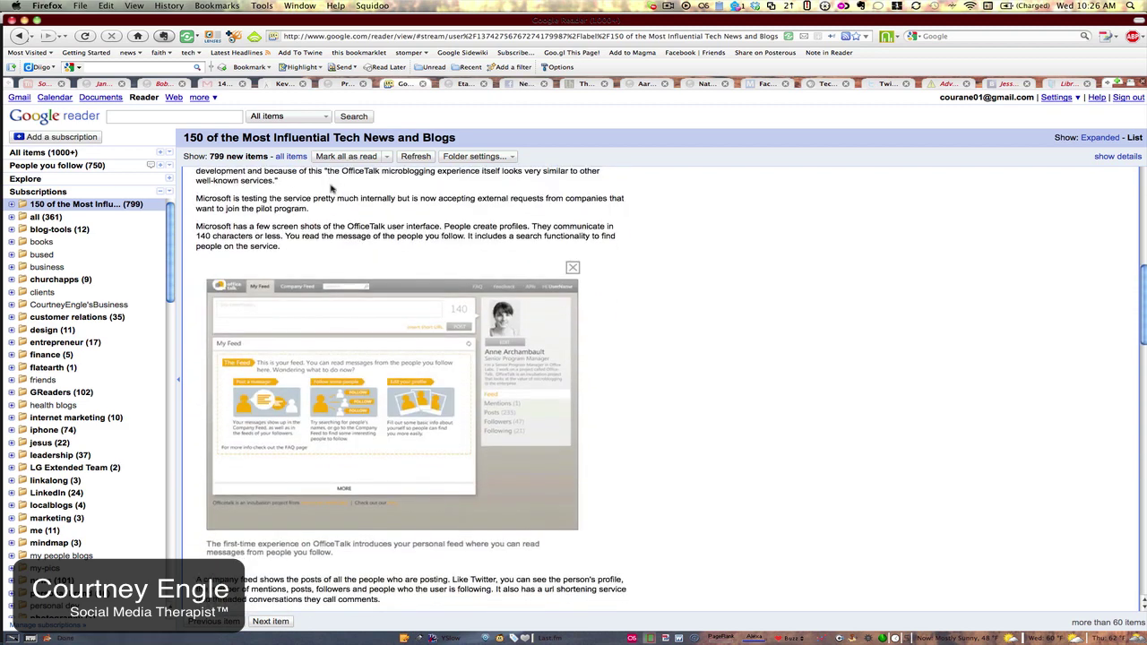
{"action": "scroll", "coordinate": [331, 188], "scroll_direction": "down", "scroll_amount": 6}
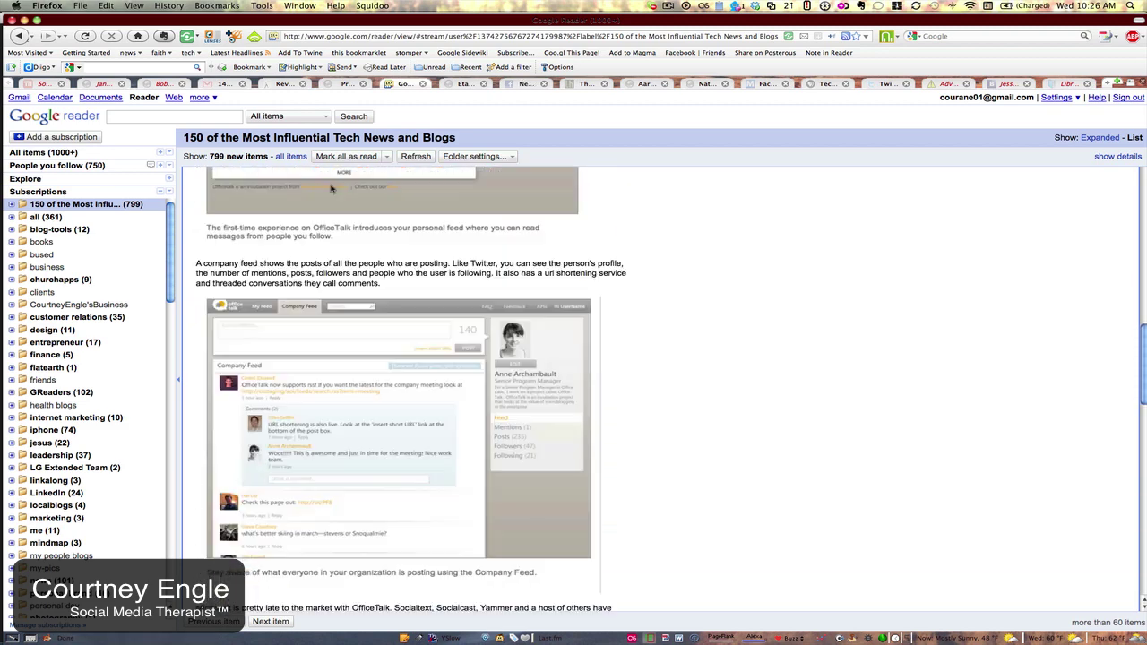
{"action": "scroll", "coordinate": [331, 190], "scroll_direction": "down", "scroll_amount": 7}
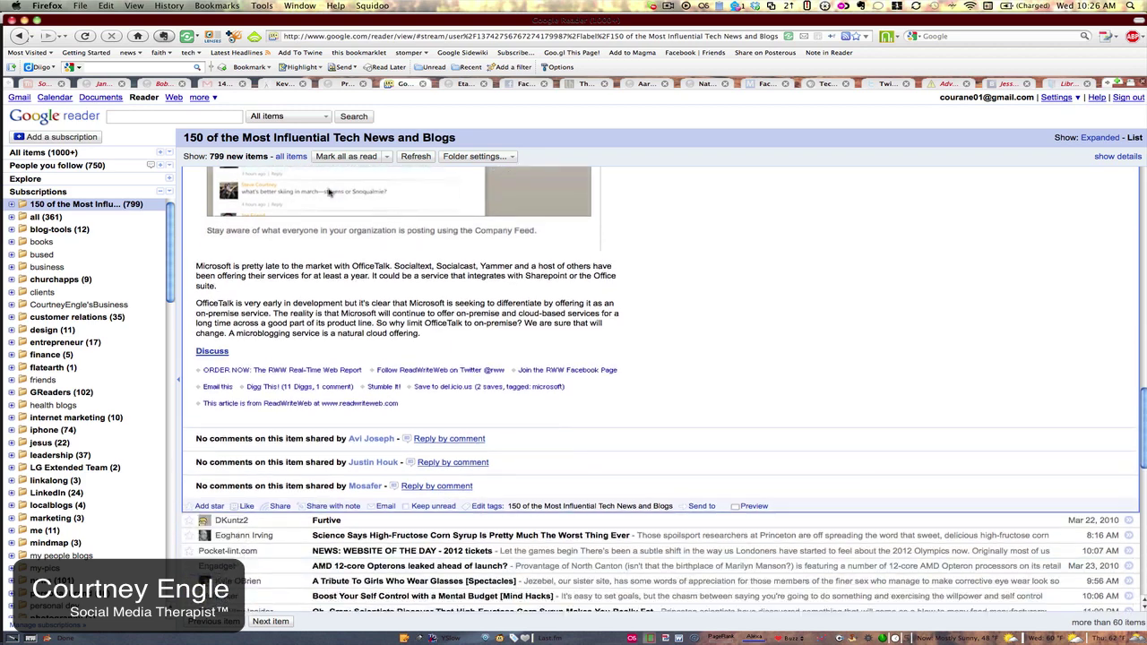
{"action": "scroll", "coordinate": [329, 193], "scroll_direction": "down", "scroll_amount": 1}
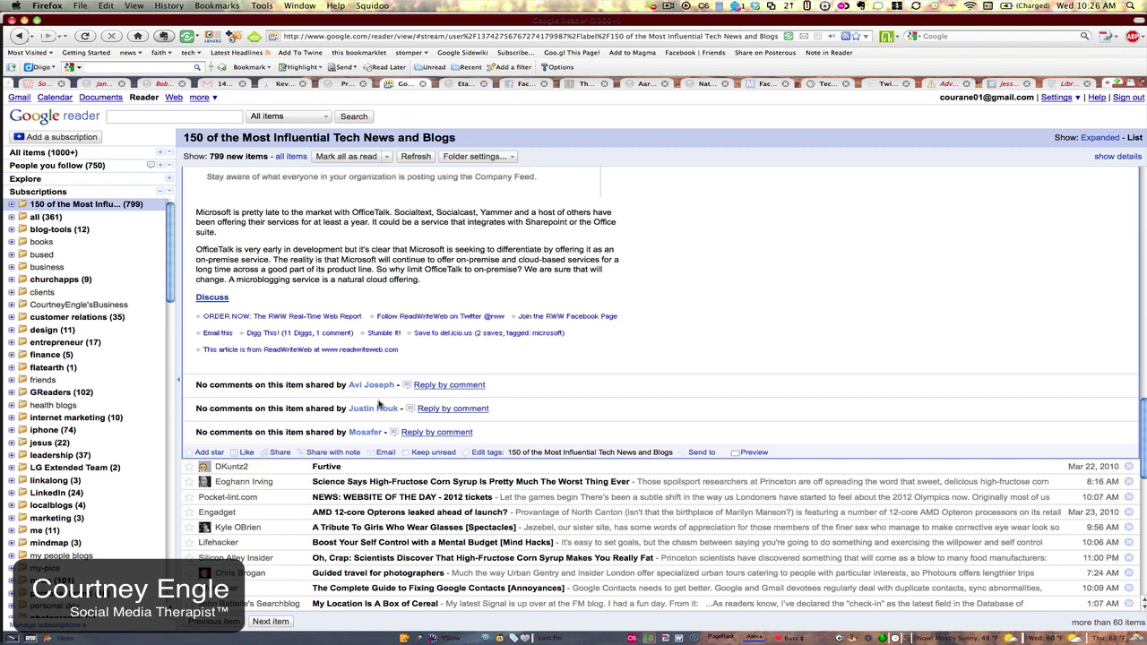
{"action": "mouse_move", "coordinate": [385, 412]}
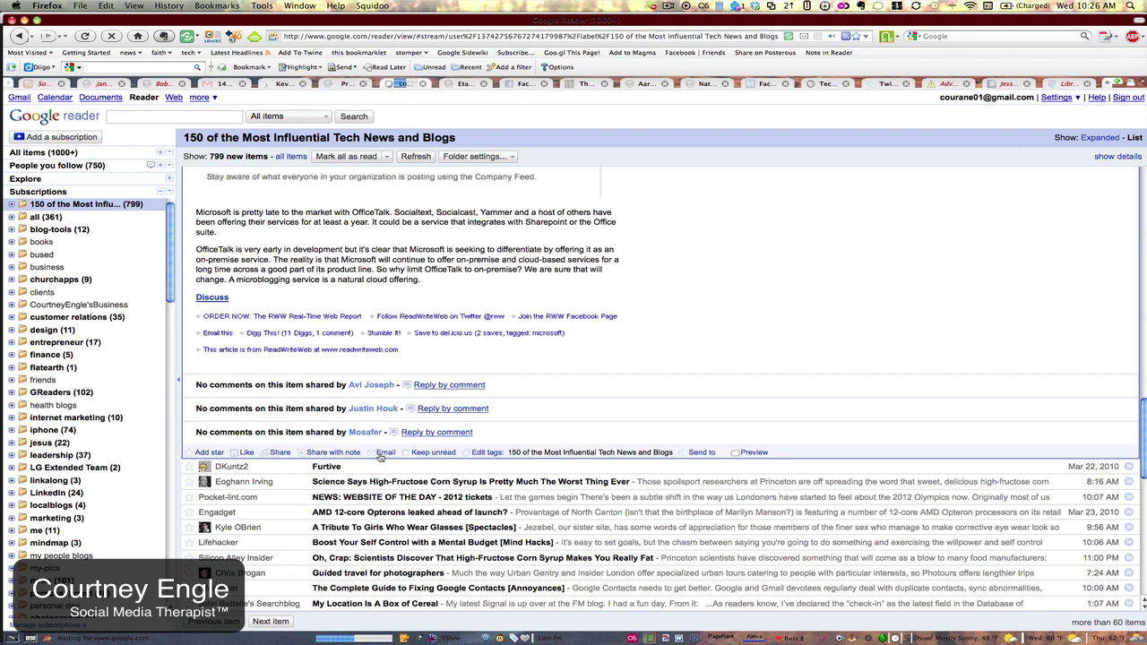
Step: Open the email form for the OfficeTalk article and look through the services it can be sent to
{"action": "left_click", "coordinate": [383, 453]}
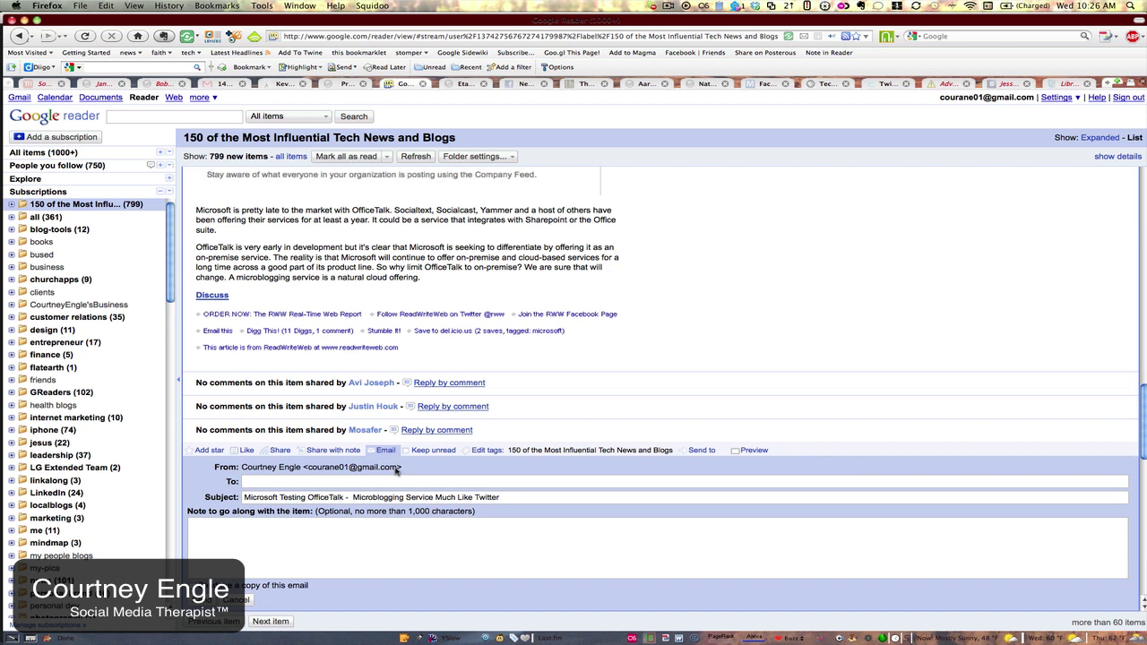
{"action": "left_click", "coordinate": [375, 540]}
{"action": "left_click", "coordinate": [705, 450]}
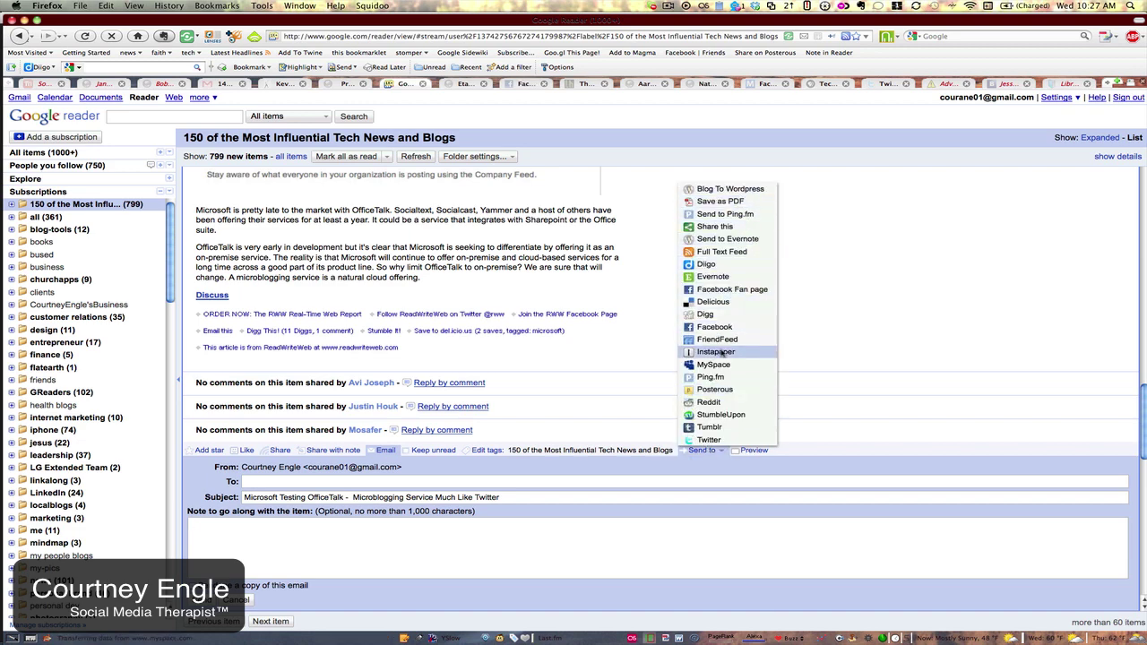
{"action": "left_click", "coordinate": [708, 440]}
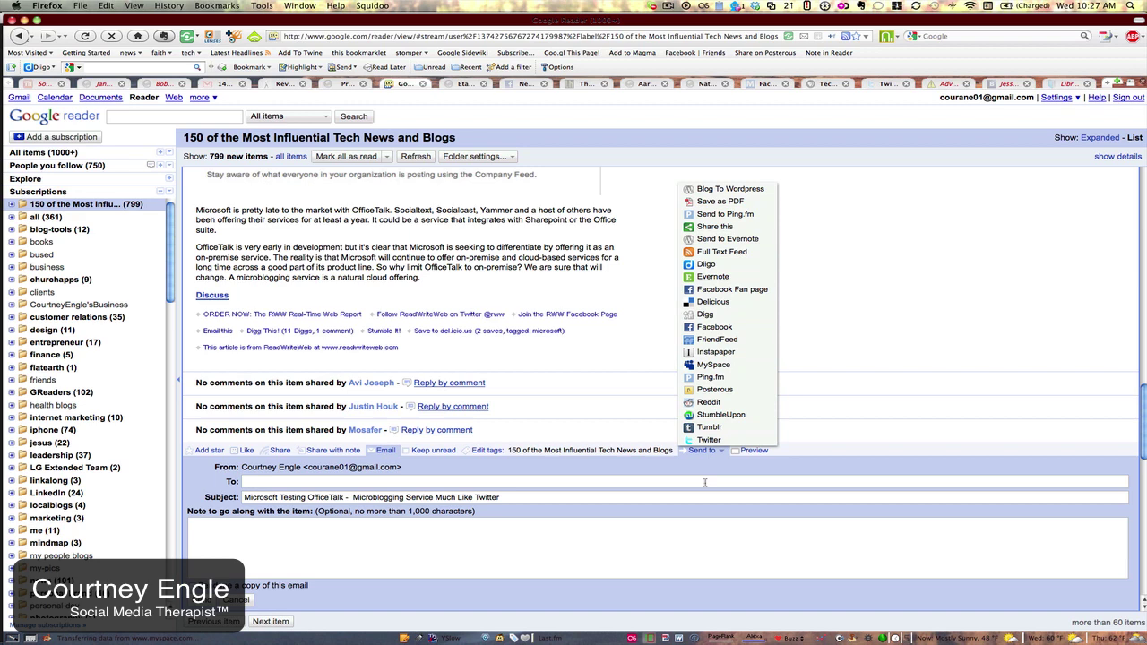
Step: Preview the OfficeTalk article's original page inside the item, look through it, and collapse the article to return to the folder's item list
{"action": "left_click", "coordinate": [753, 453]}
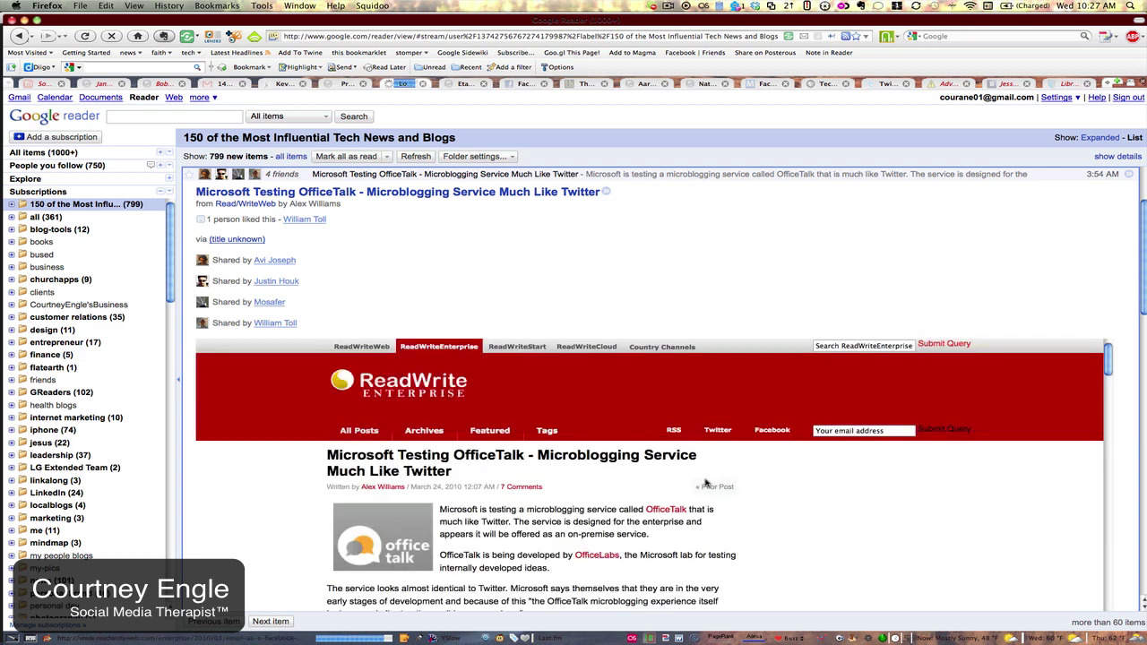
{"action": "scroll", "coordinate": [706, 483], "scroll_direction": "down", "scroll_amount": 6}
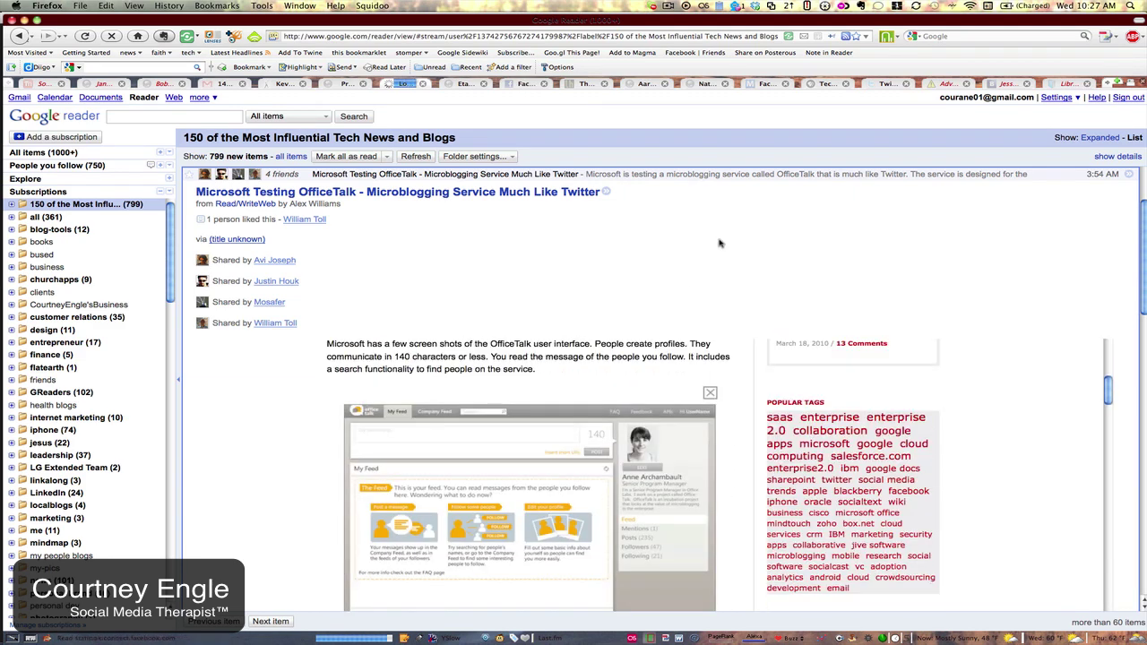
{"action": "scroll", "coordinate": [557, 413], "scroll_direction": "down", "scroll_amount": 5}
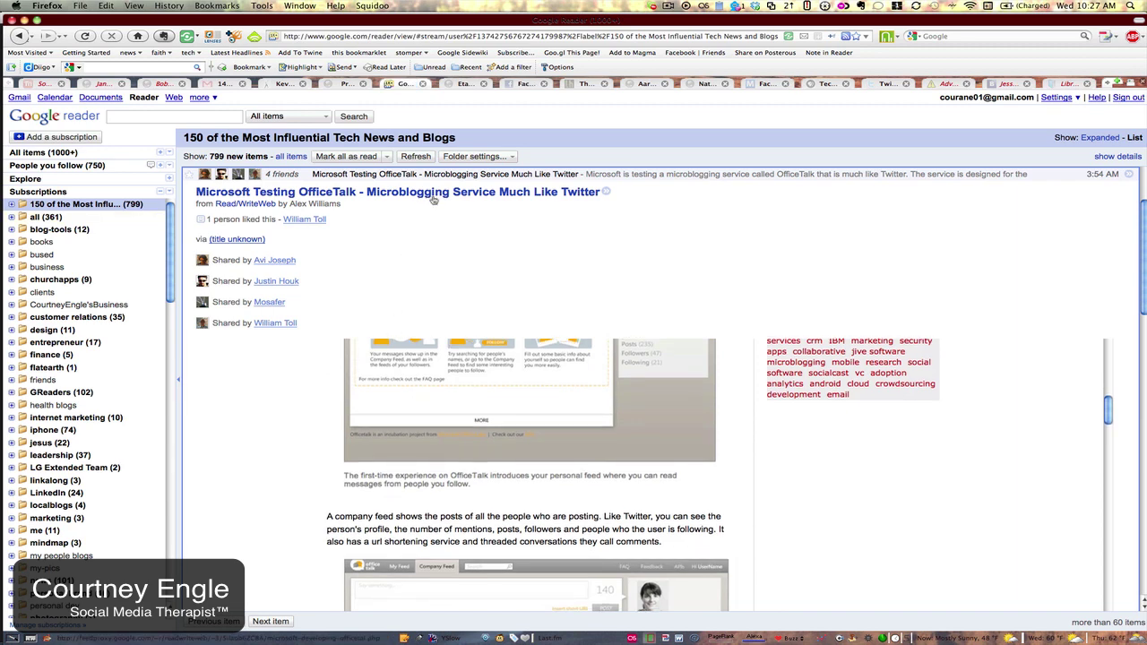
{"action": "left_click", "coordinate": [409, 176]}
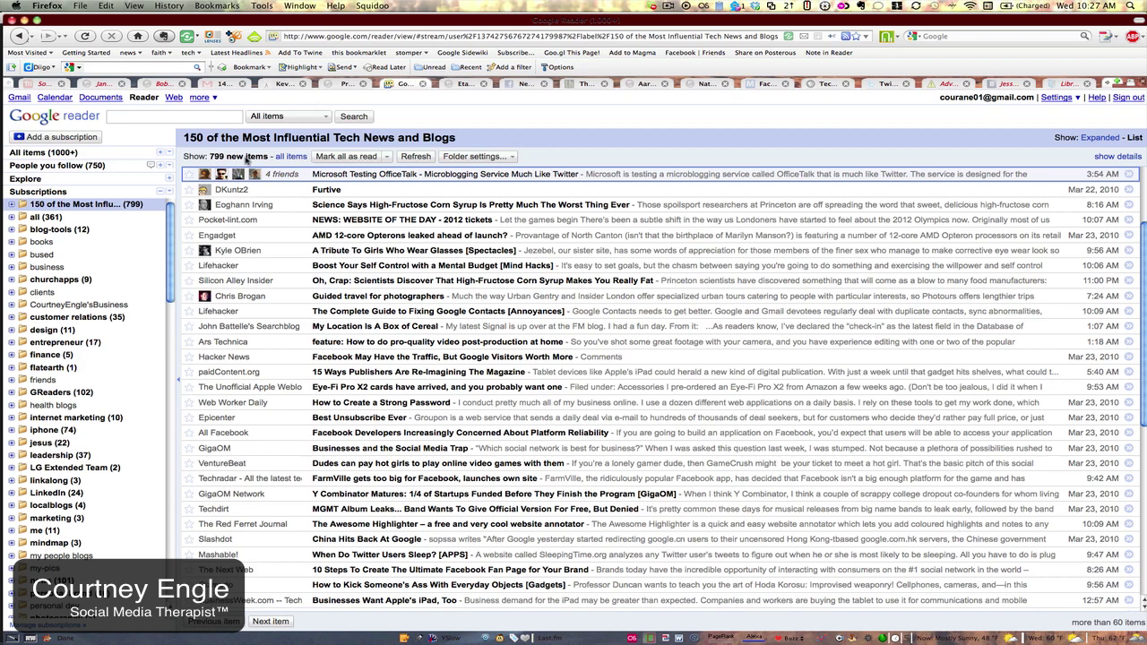
{"action": "scroll", "coordinate": [321, 306], "scroll_direction": "down", "scroll_amount": 5}
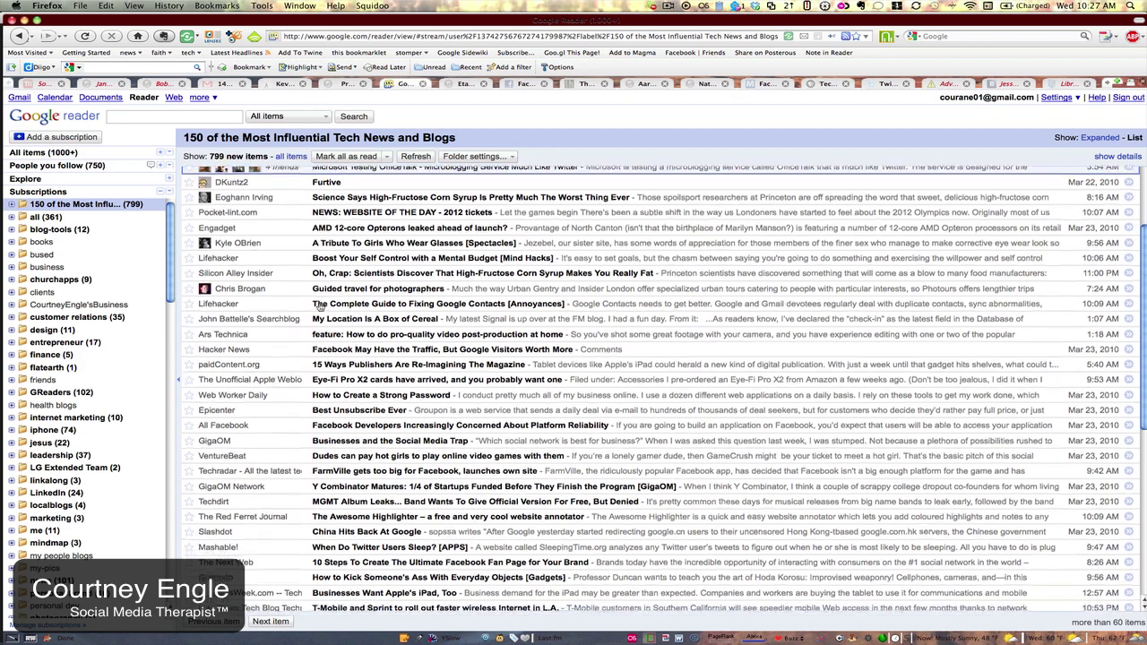